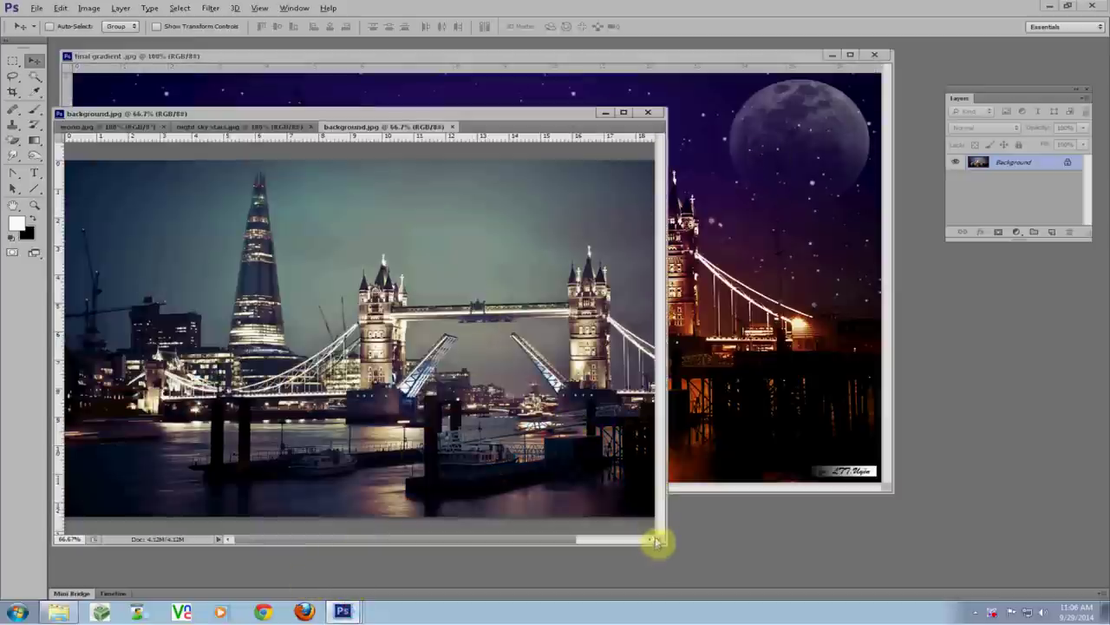
# - Enlarge the background.jpg window after previewing the night sky stars and moon images
pyautogui.moveTo(663, 541)
pyautogui.mouseDown()
pyautogui.moveTo(815, 494)
pyautogui.moveTo(866, 534)
pyautogui.mouseUp()
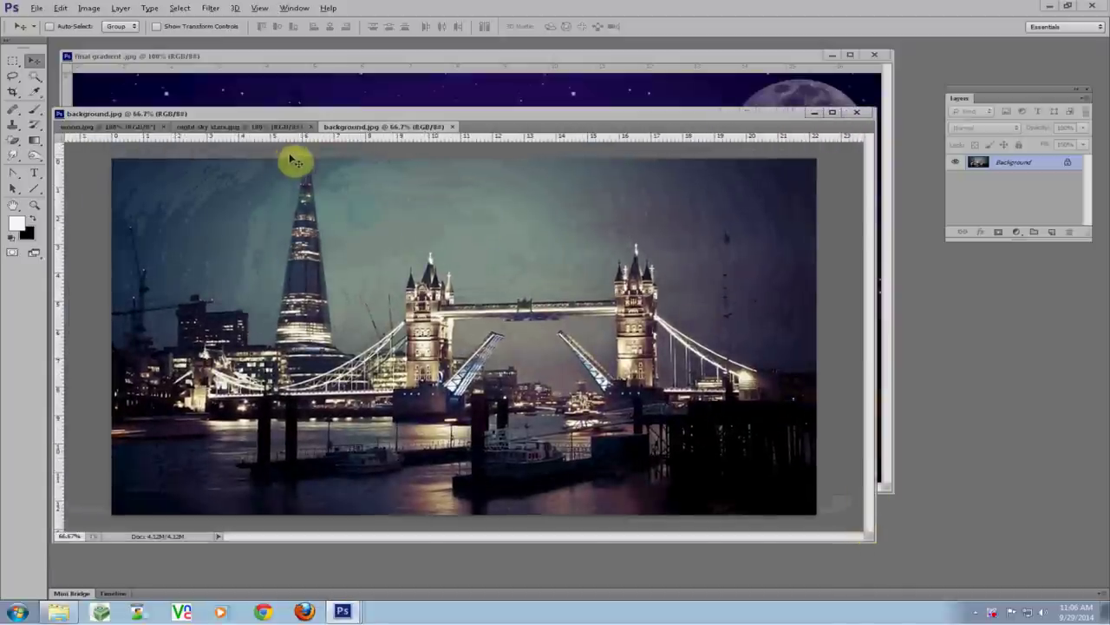
pyautogui.click(270, 129)
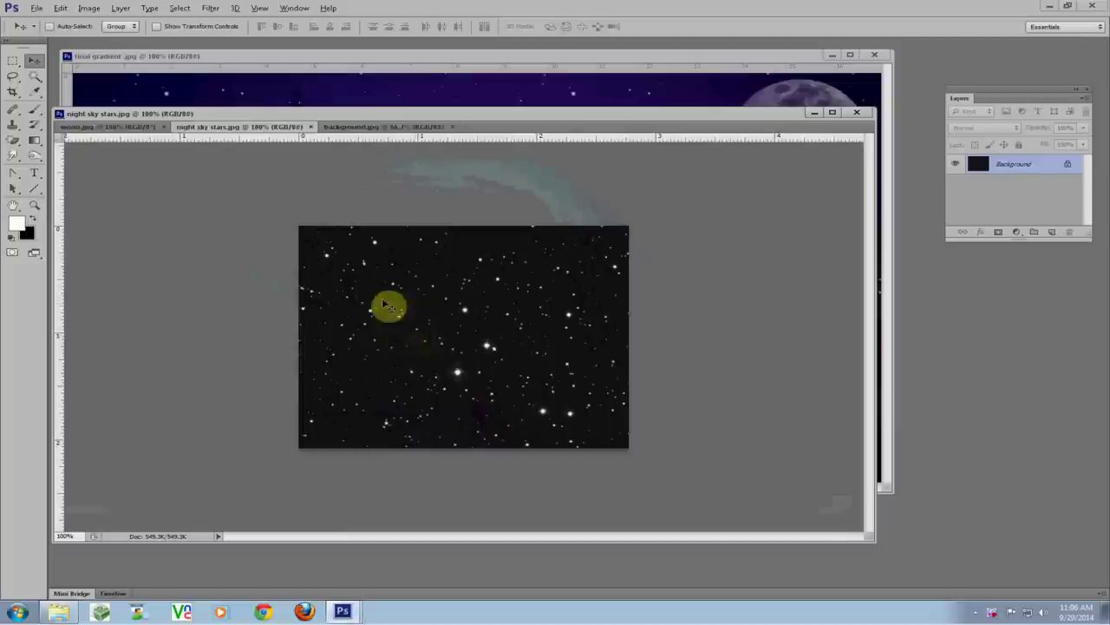
pyautogui.click(107, 128)
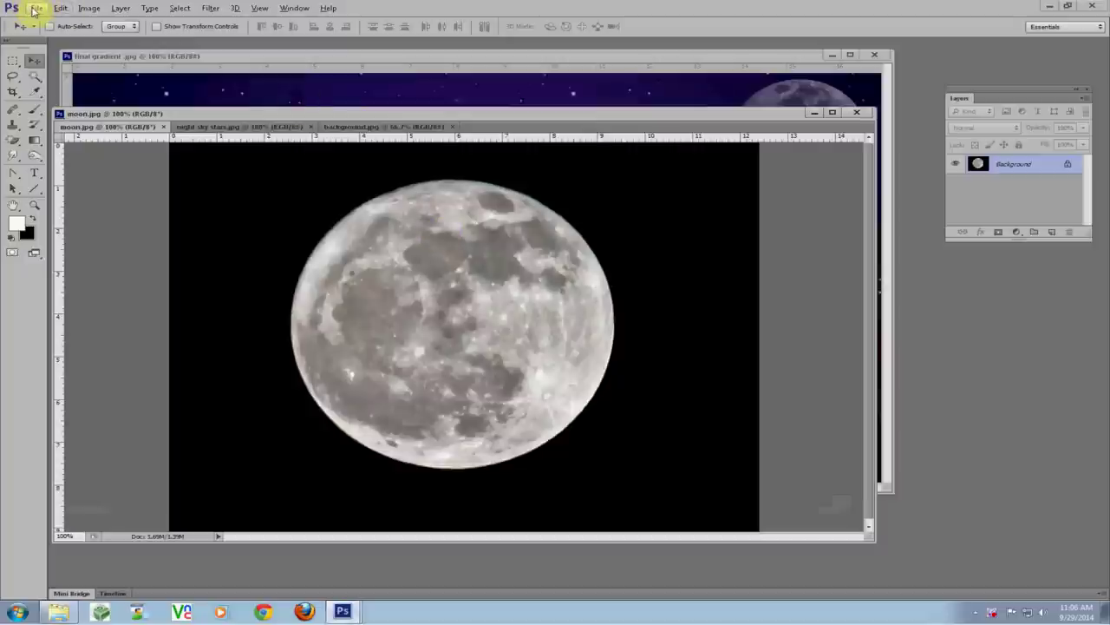
pyautogui.click(354, 131)
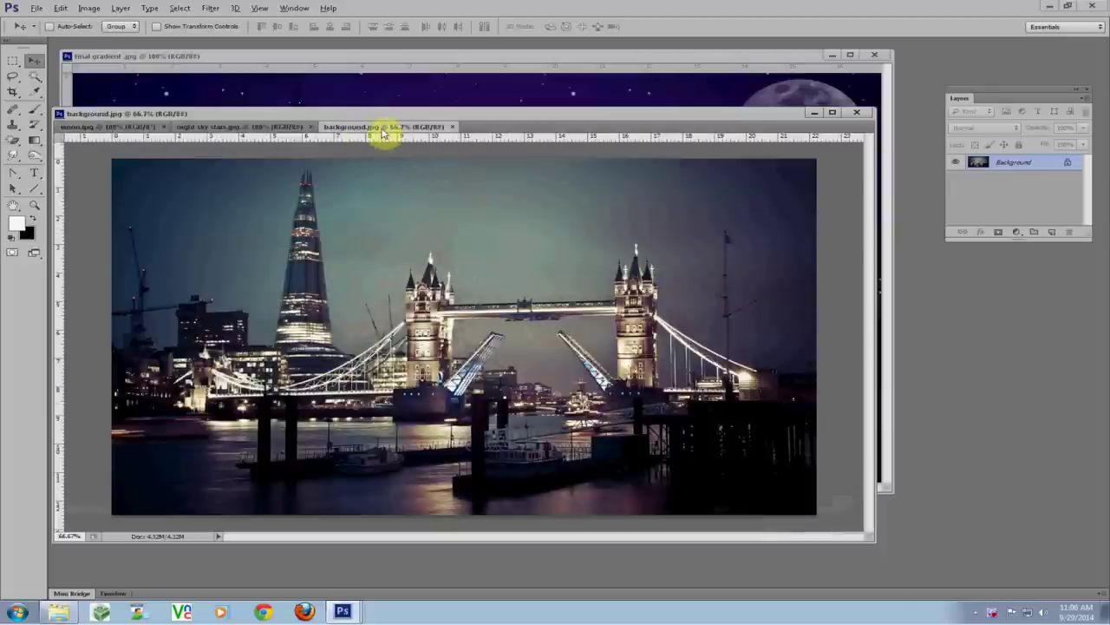
# - Float background.jpg in its own window, reposition it, and bring final gradient.jpg forward
pyautogui.moveTo(387, 129)
pyautogui.mouseDown()
pyautogui.moveTo(372, 203)
pyautogui.moveTo(396, 205)
pyautogui.mouseUp()
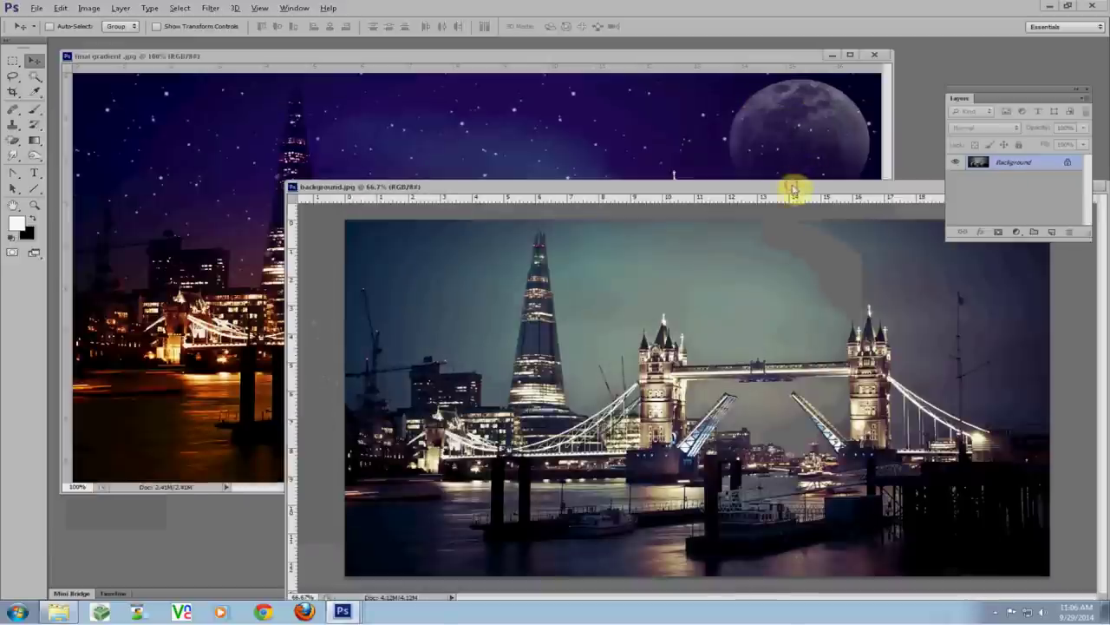
pyautogui.moveTo(787, 185); pyautogui.dragTo(761, 172)
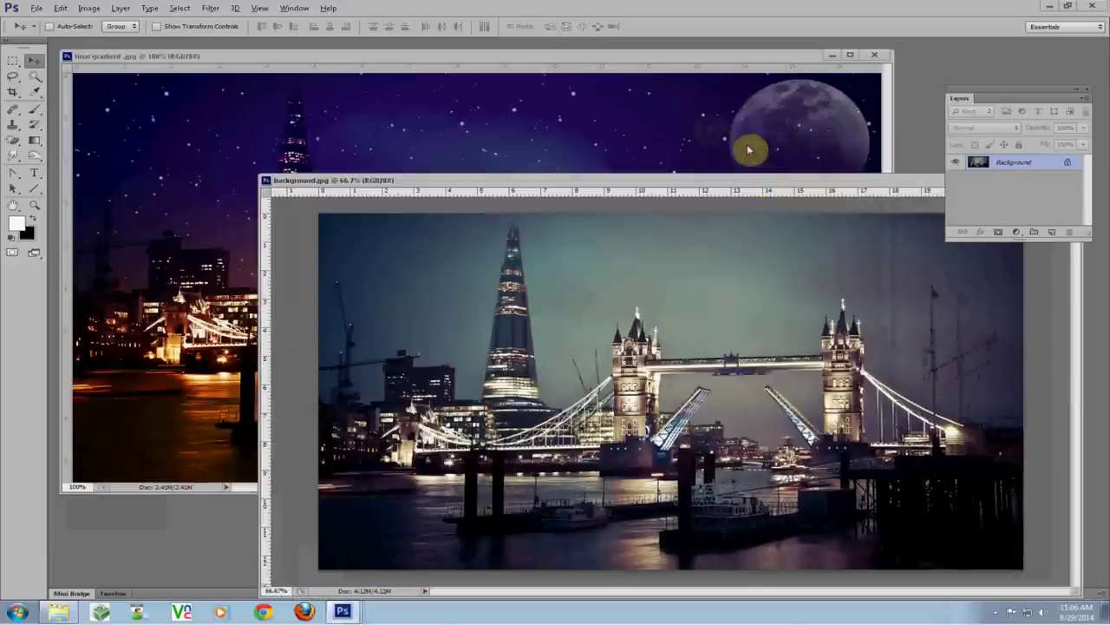
pyautogui.click(707, 131)
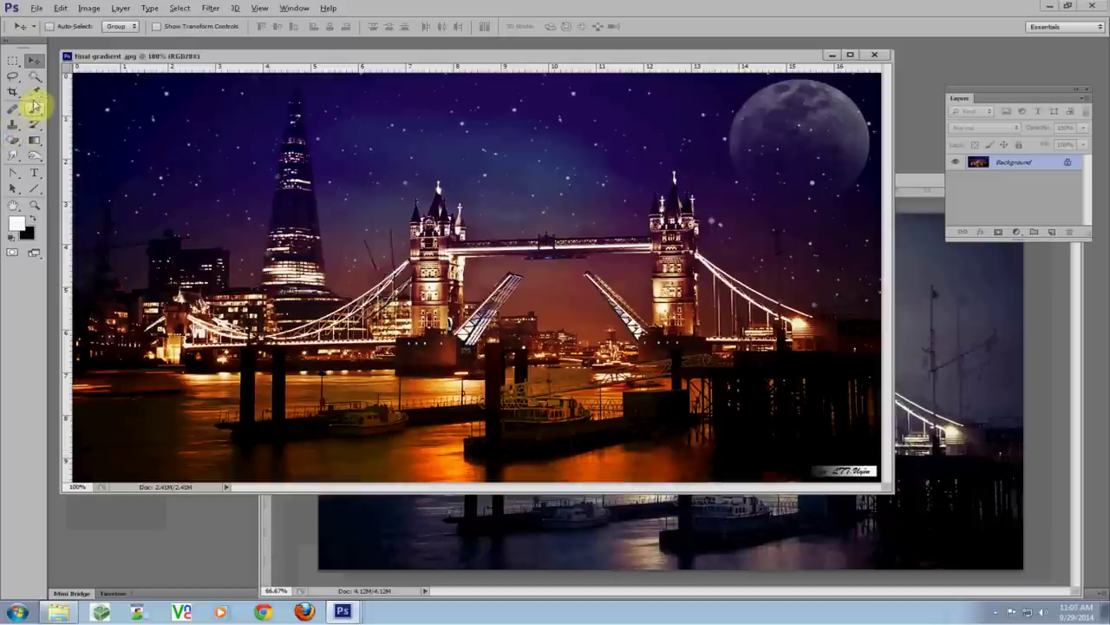
# - Select the Gradient Tool with the violet-orange preset, then bring background.jpg forward
pyautogui.click(34, 97)
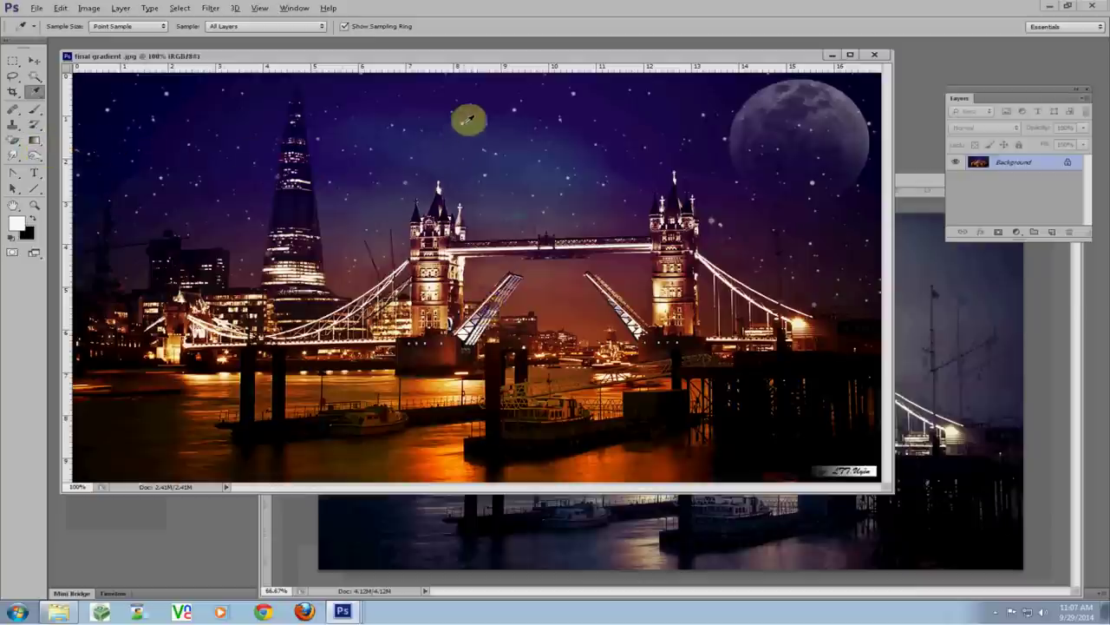
pyautogui.click(36, 142)
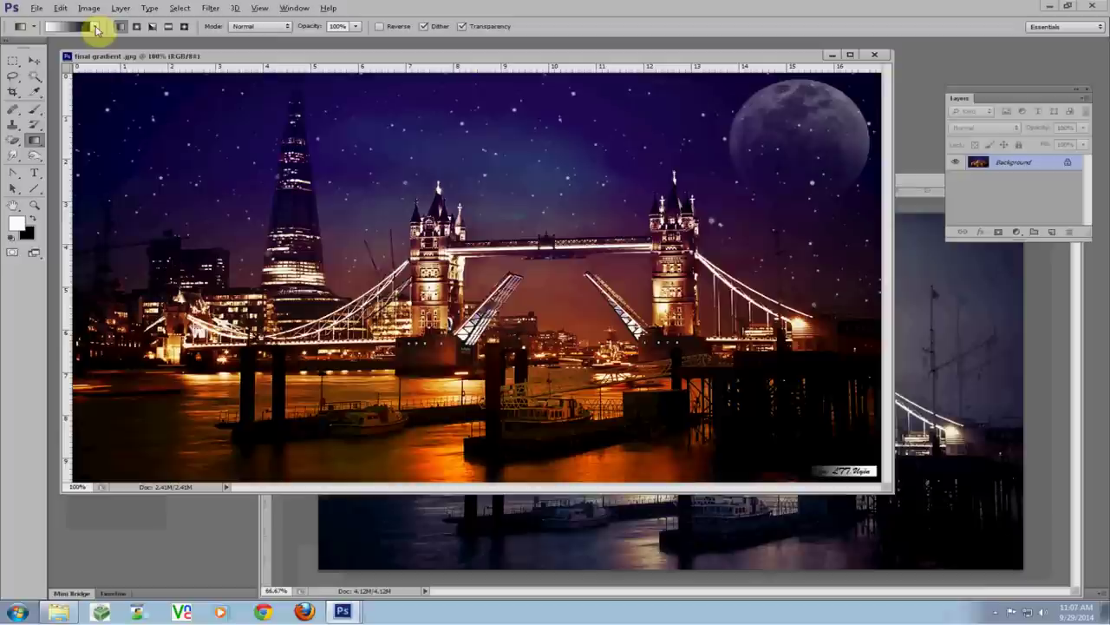
pyautogui.click(97, 29)
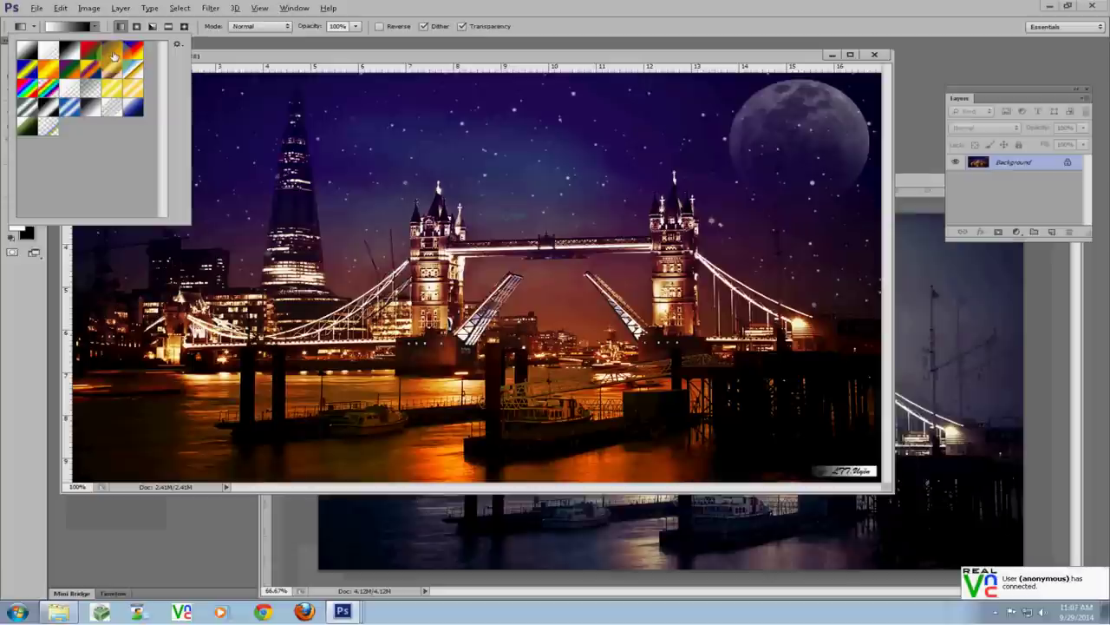
pyautogui.click(113, 56)
pyautogui.click(387, 12)
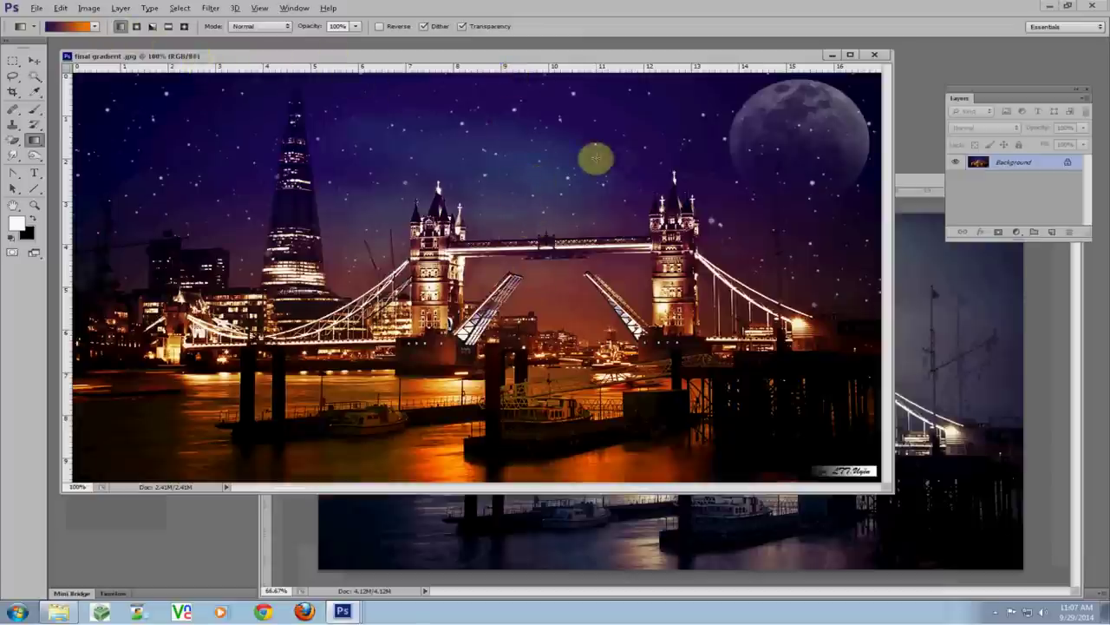
pyautogui.click(904, 180)
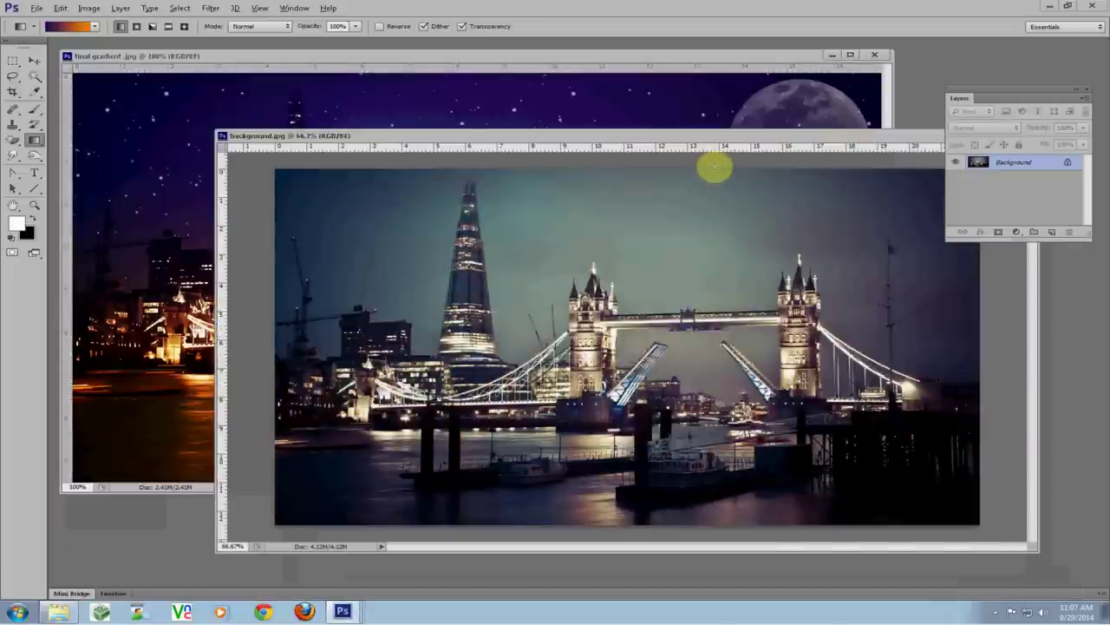
# - Add empty Layer 1 above the Background layer, briefly checking the finished reference
pyautogui.click(1053, 234)
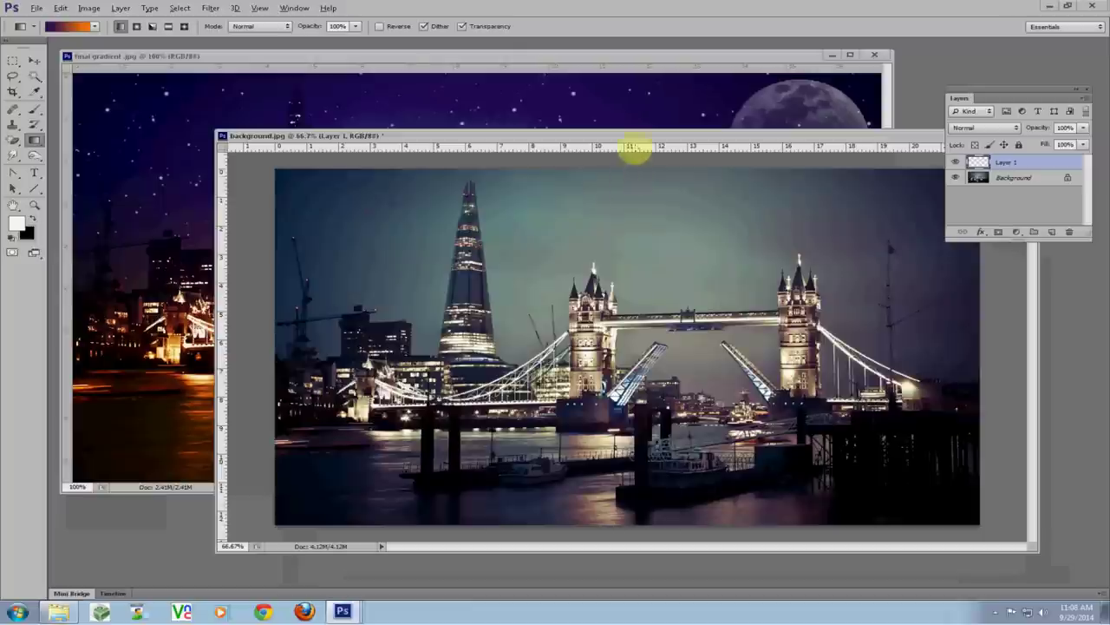
pyautogui.click(624, 57)
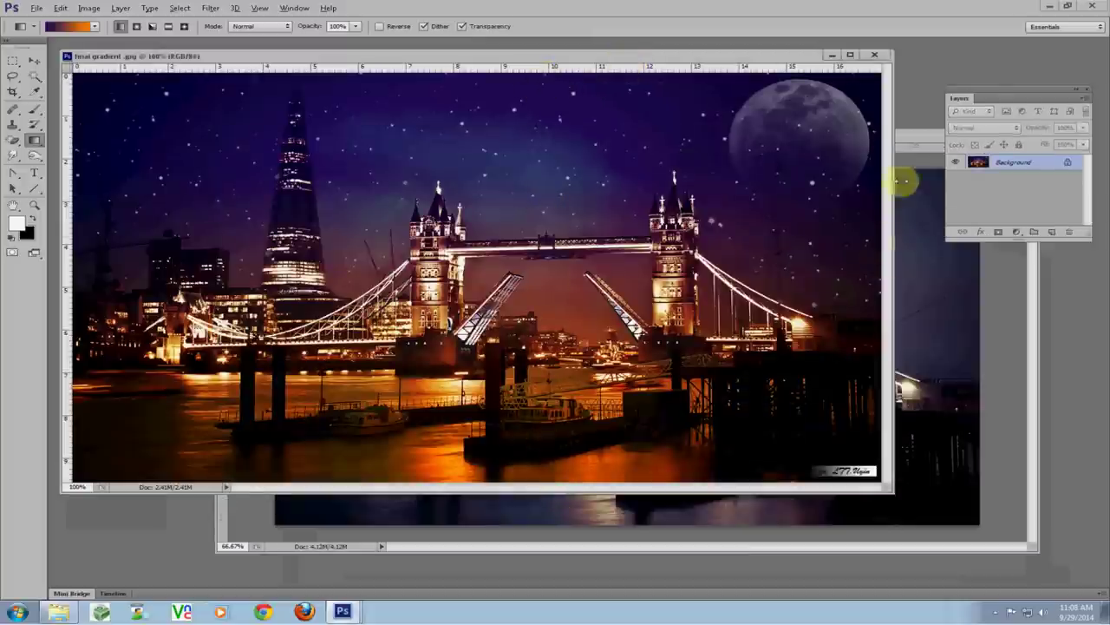
pyautogui.click(917, 136)
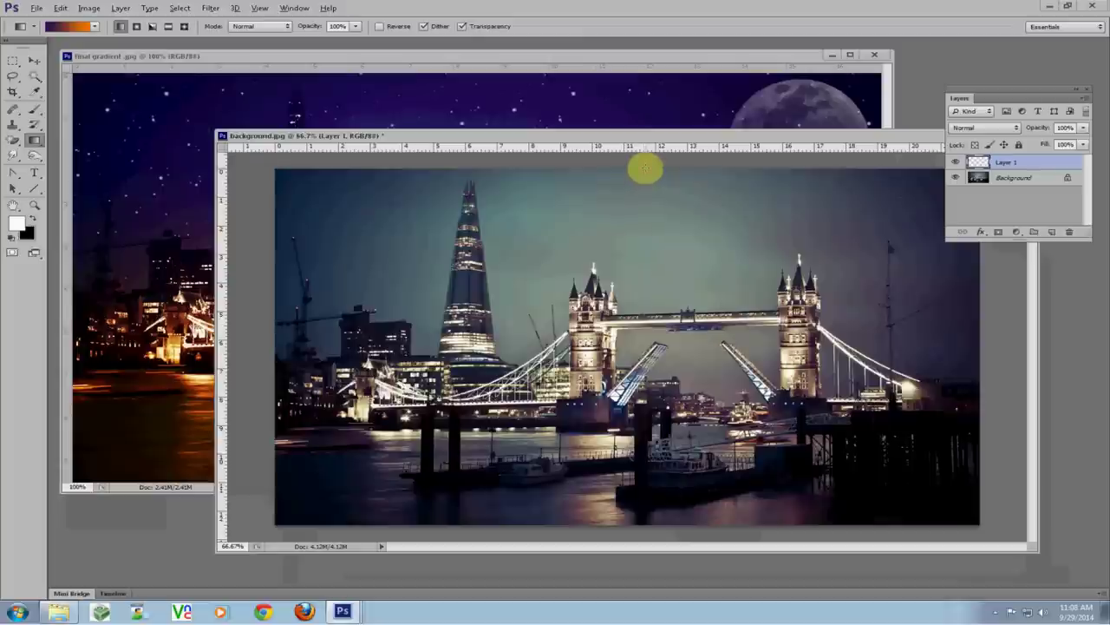
# - Drag a vertical violet-to-orange gradient down the full height of Layer 1
pyautogui.moveTo(646, 170); pyautogui.dragTo(639, 524)
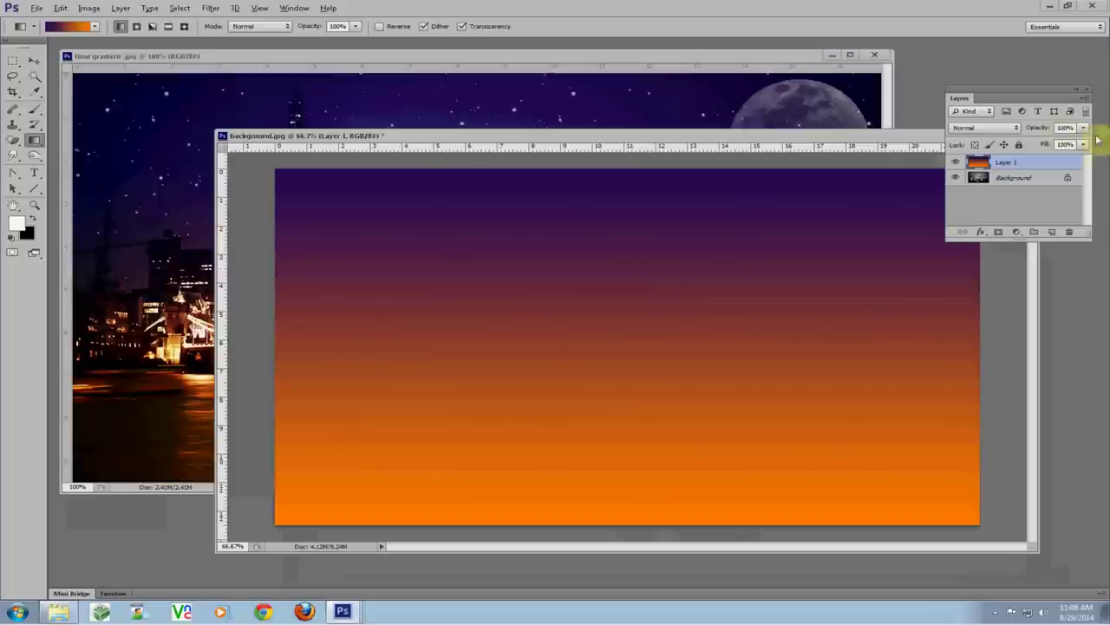
pyautogui.click(1015, 129)
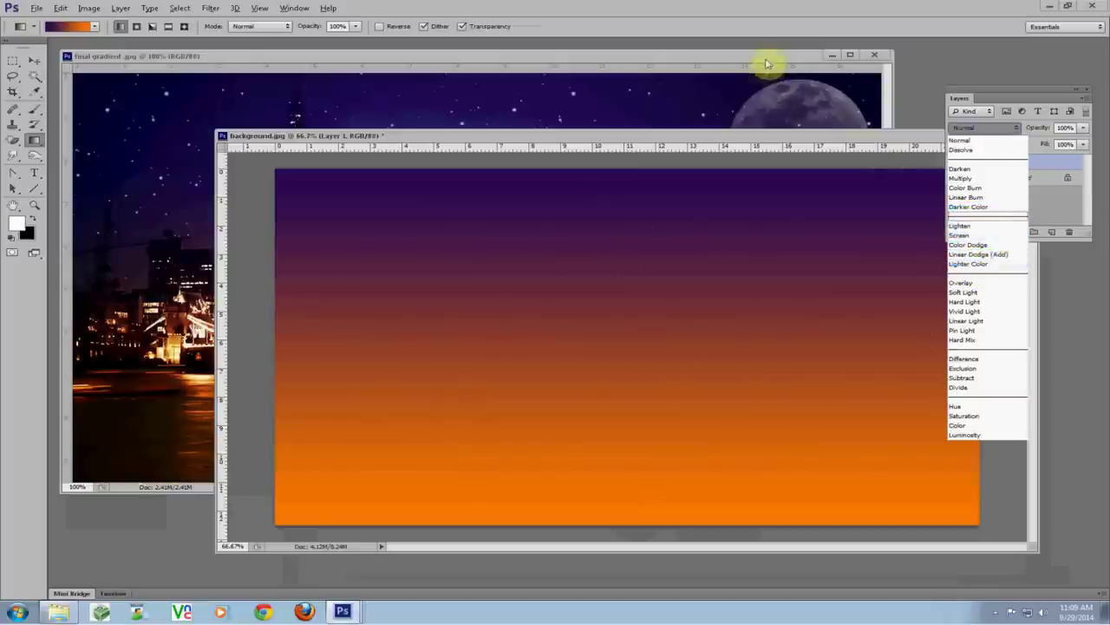
# - Set Layer 1's blend mode to Overlay
pyautogui.click(729, 90)
pyautogui.click(605, 95)
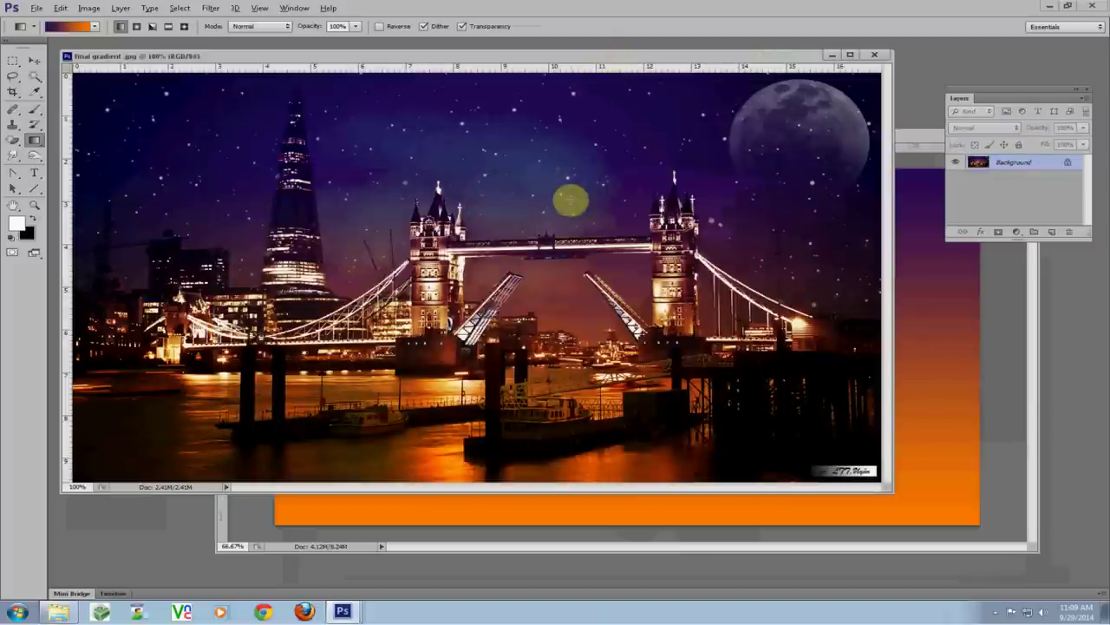
pyautogui.click(936, 139)
pyautogui.click(984, 127)
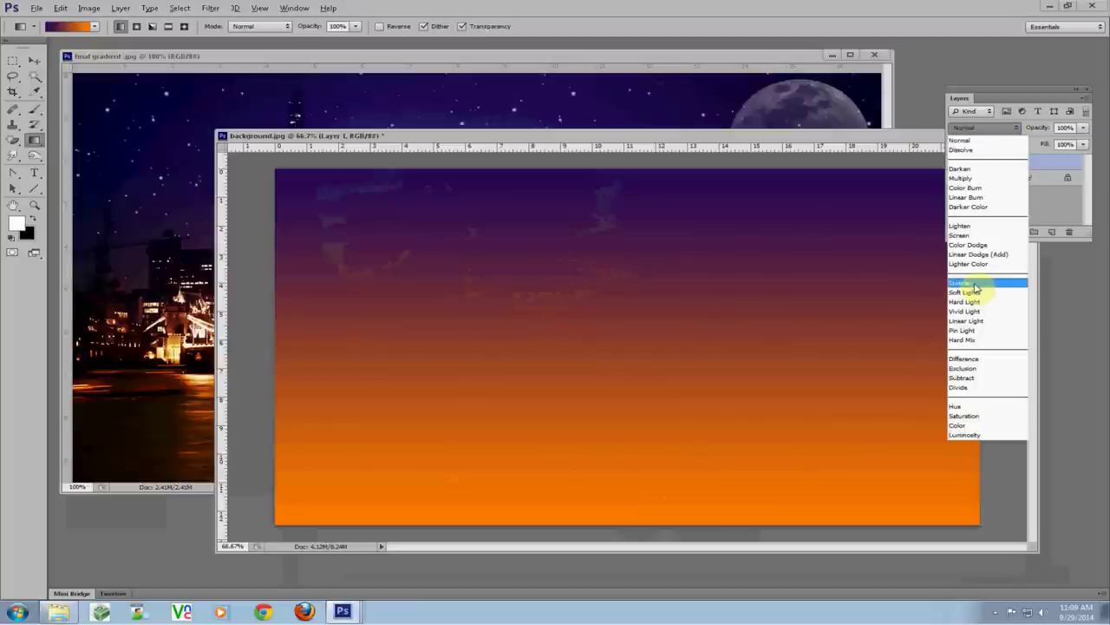
pyautogui.click(975, 284)
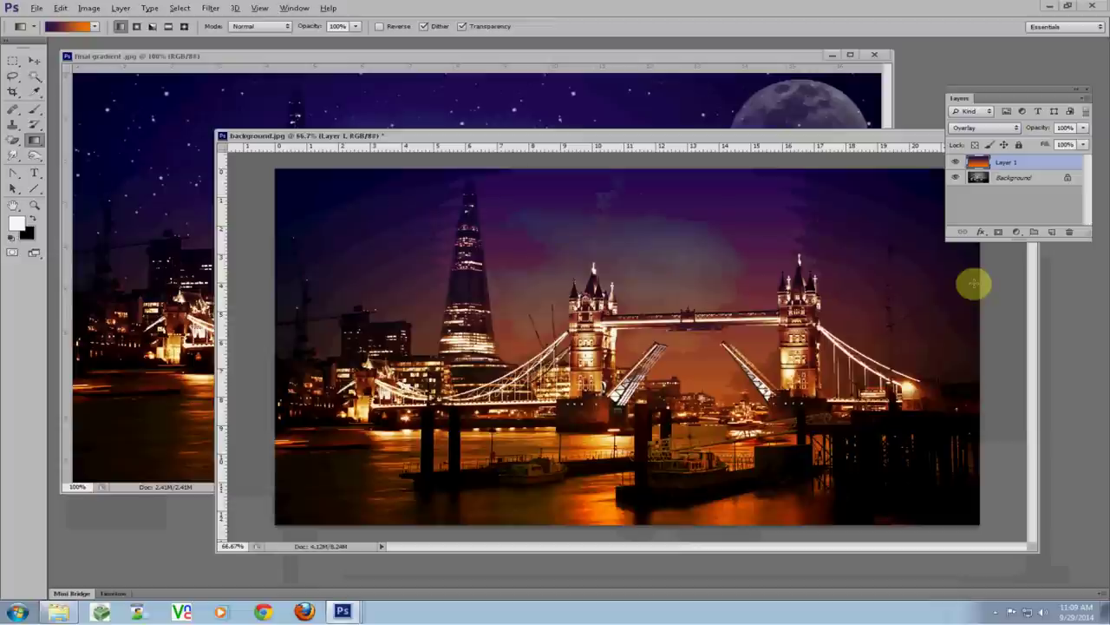
# - Redraw the gradient on Layer 1 so the sky turns a bluer purple
pyautogui.click(813, 105)
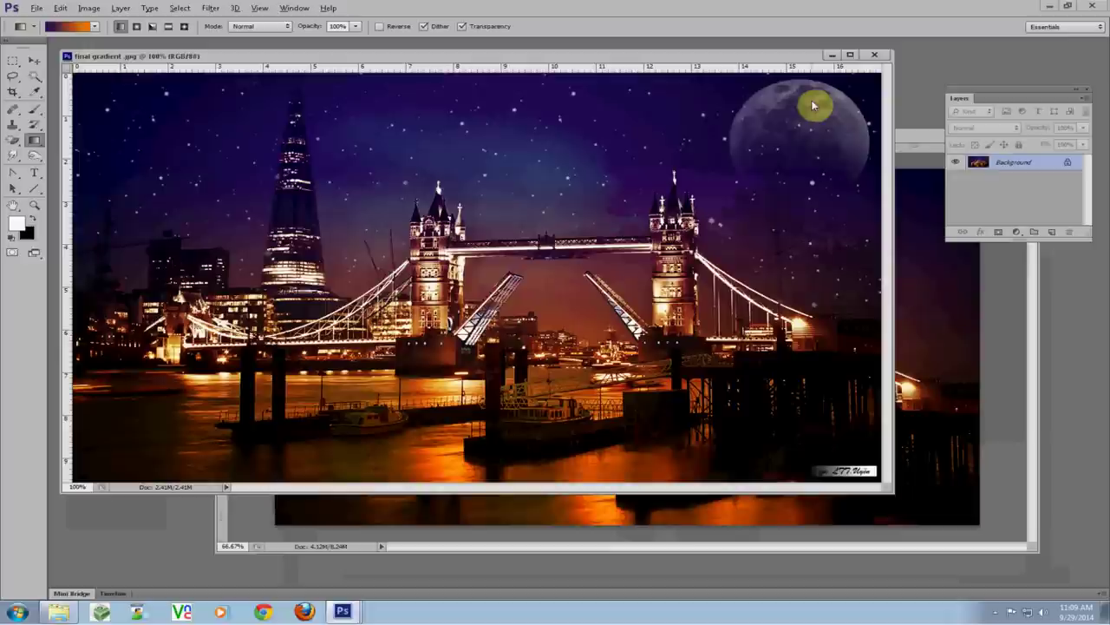
pyautogui.moveTo(813, 105); pyautogui.dragTo(954, 330)
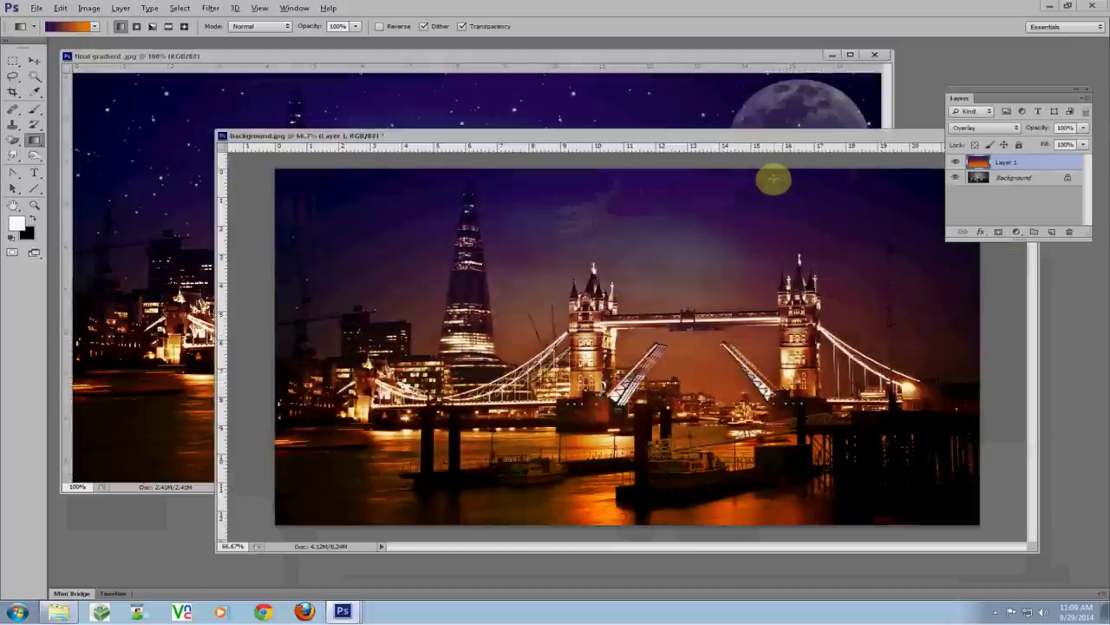
pyautogui.moveTo(773, 179); pyautogui.dragTo(646, 179)
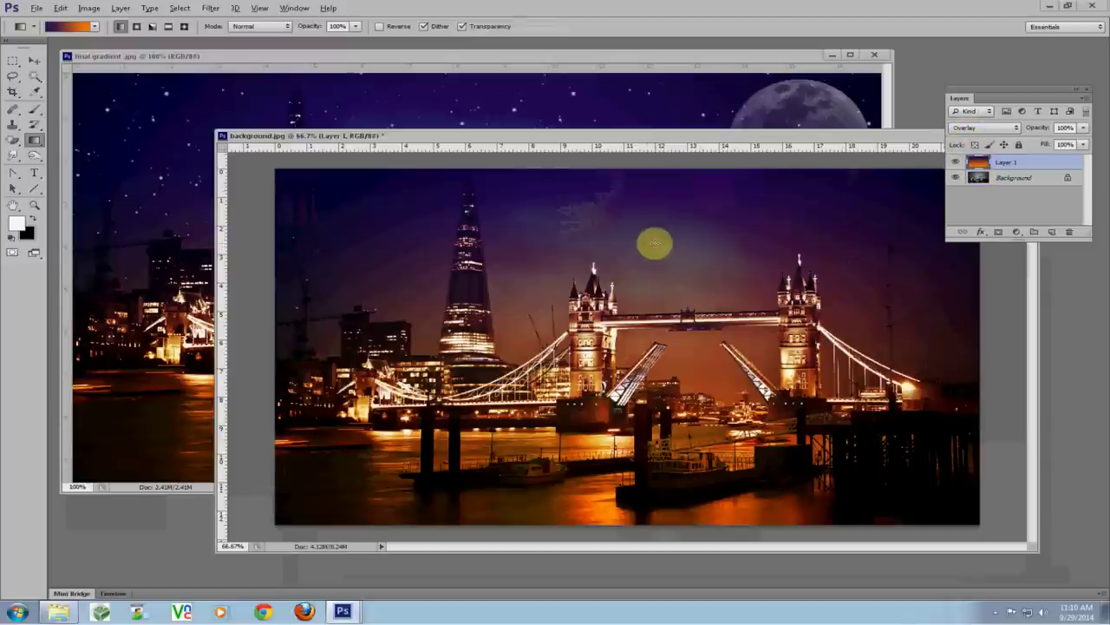
pyautogui.moveTo(654, 244); pyautogui.dragTo(656, 524)
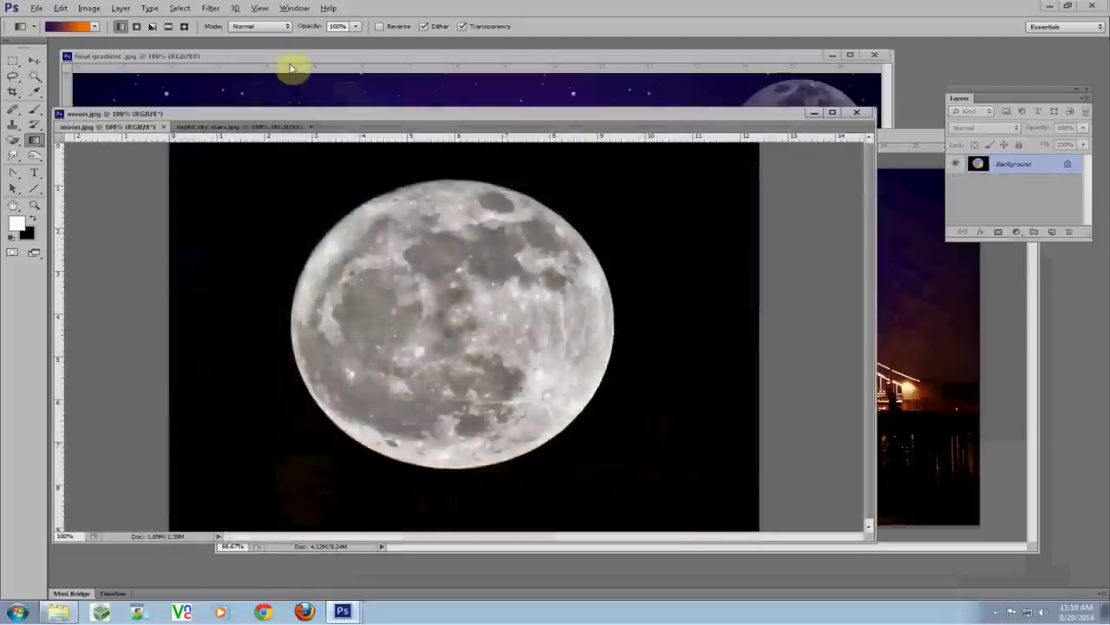
# - Switch to night sky stars.jpg and zoom it to 200%
pyautogui.click(252, 127)
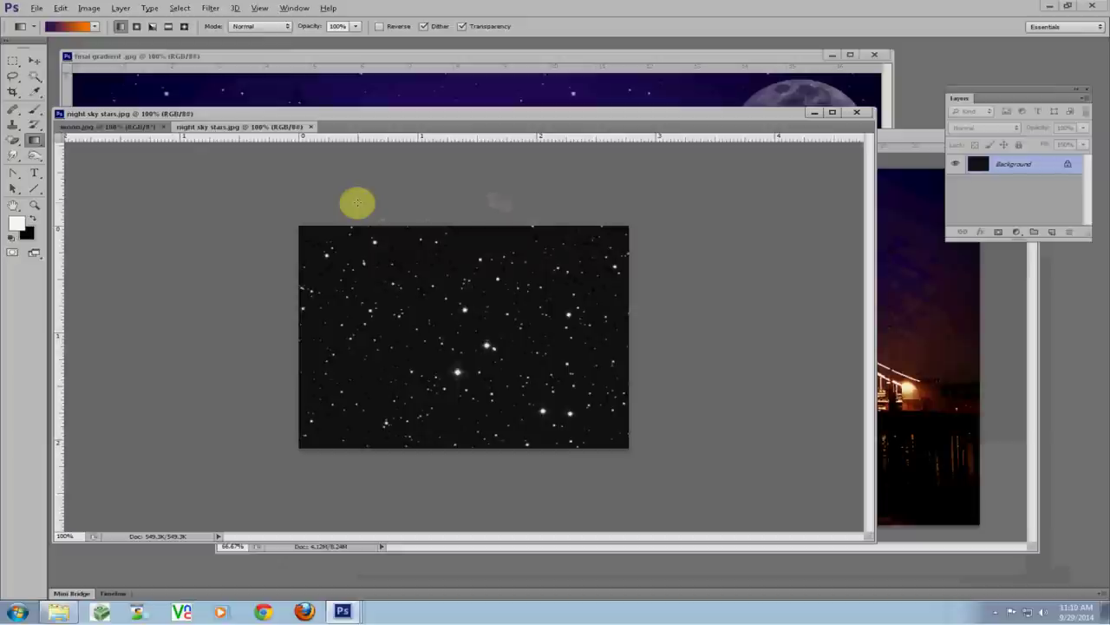
pyautogui.hotkey('ctrl', '+')
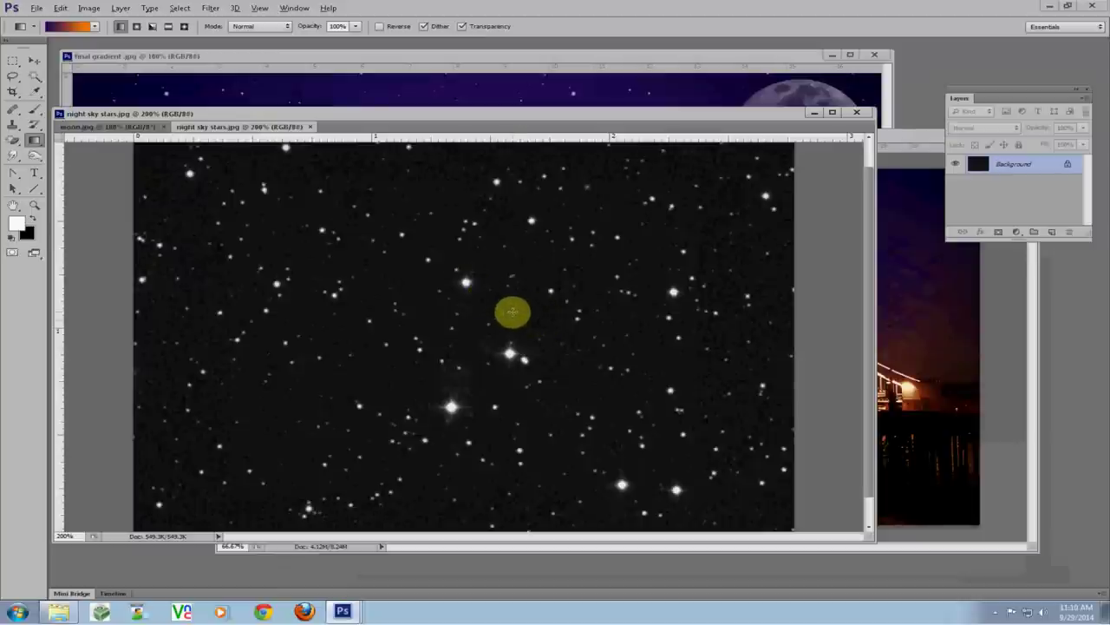
pyautogui.click(123, 10)
pyautogui.moveTo(108, 38)
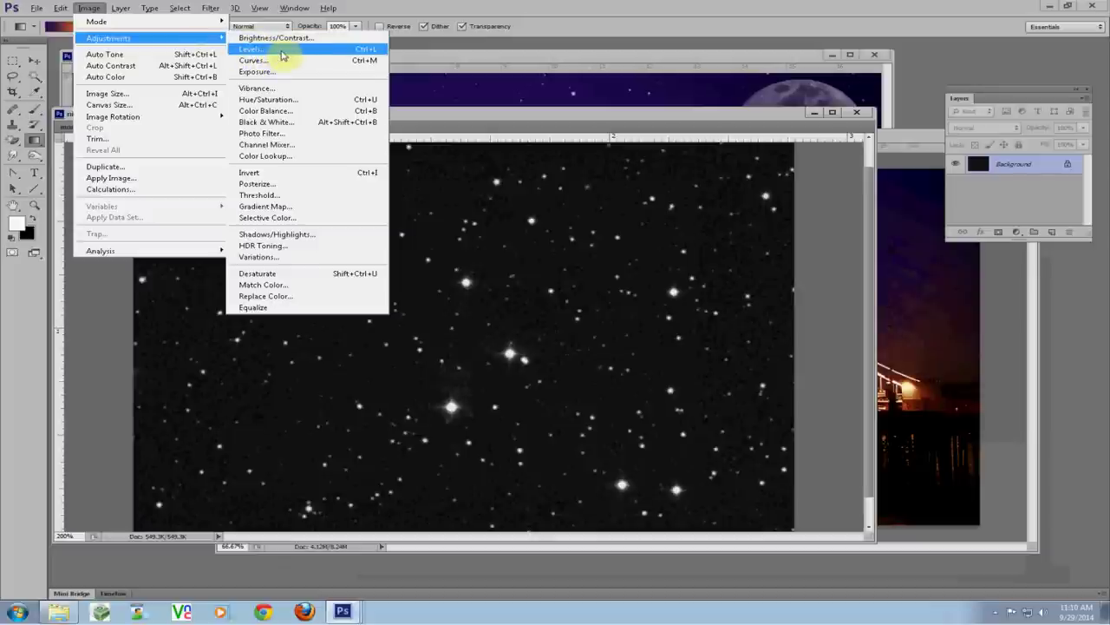
# - Apply Levels with midtones at 0.44 to the stars, then drag them toward background.jpg
pyautogui.click(282, 55)
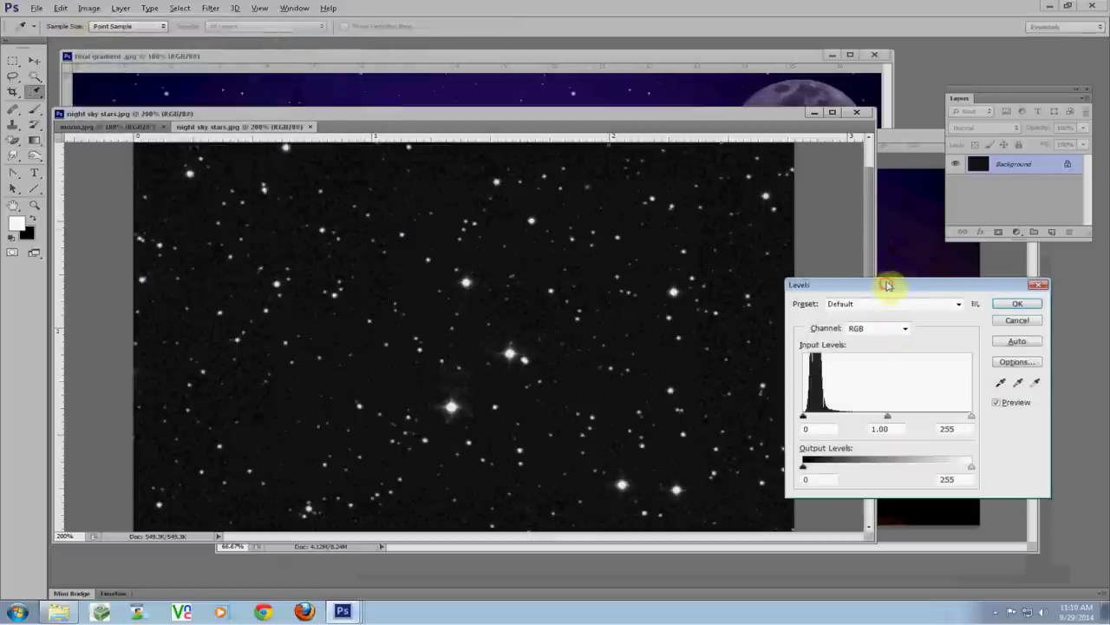
pyautogui.moveTo(885, 285); pyautogui.dragTo(854, 225)
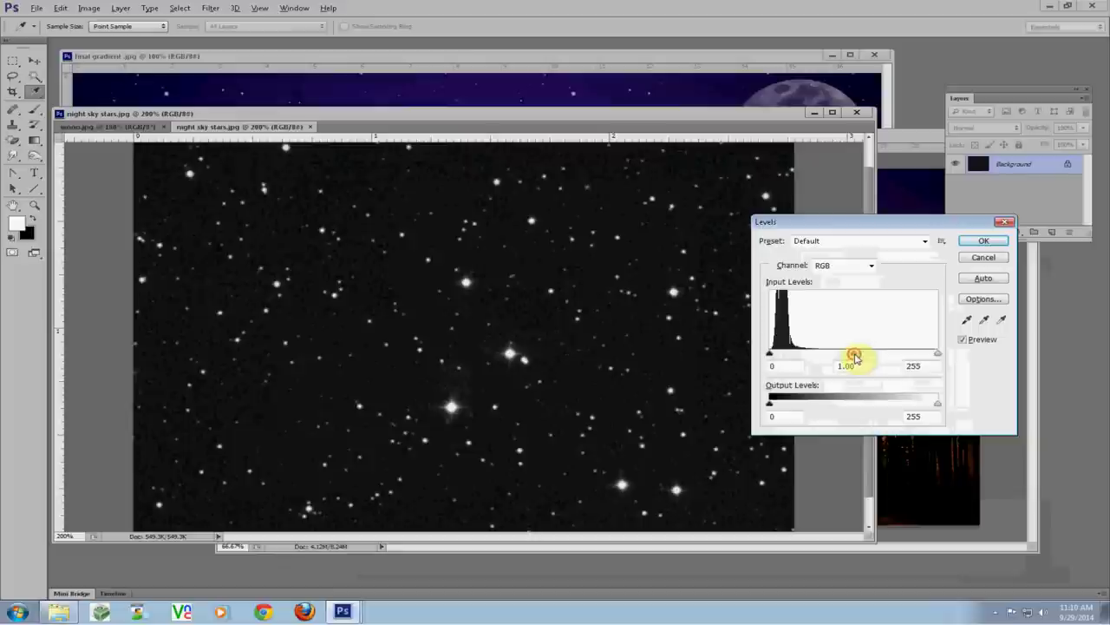
pyautogui.moveTo(854, 354)
pyautogui.mouseDown()
pyautogui.moveTo(935, 356)
pyautogui.moveTo(899, 360)
pyautogui.mouseUp()
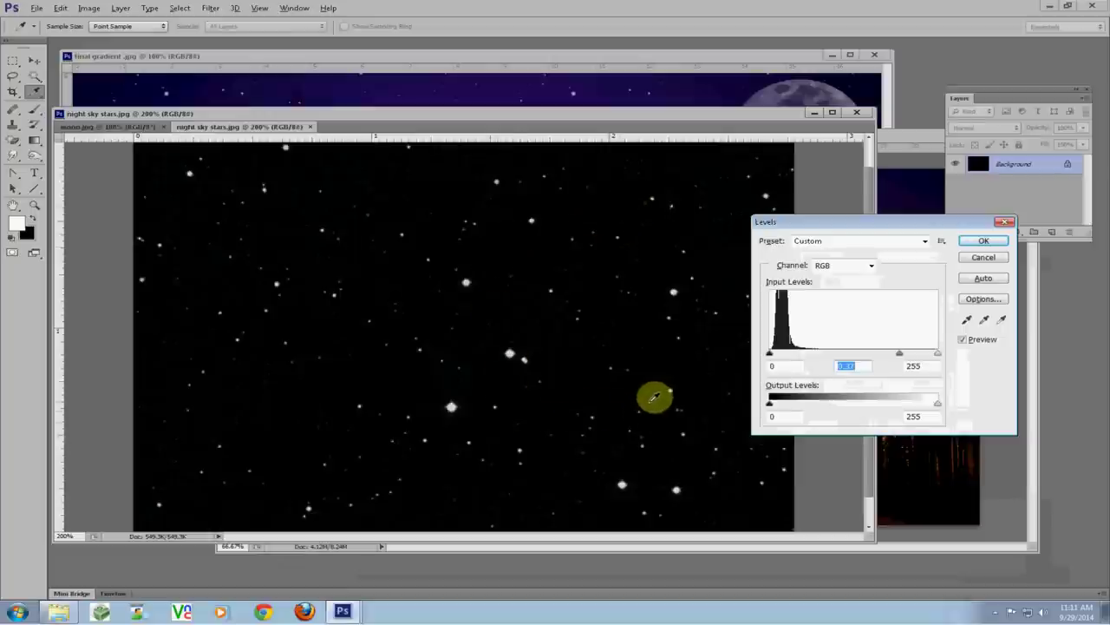
pyautogui.moveTo(900, 354); pyautogui.dragTo(892, 354)
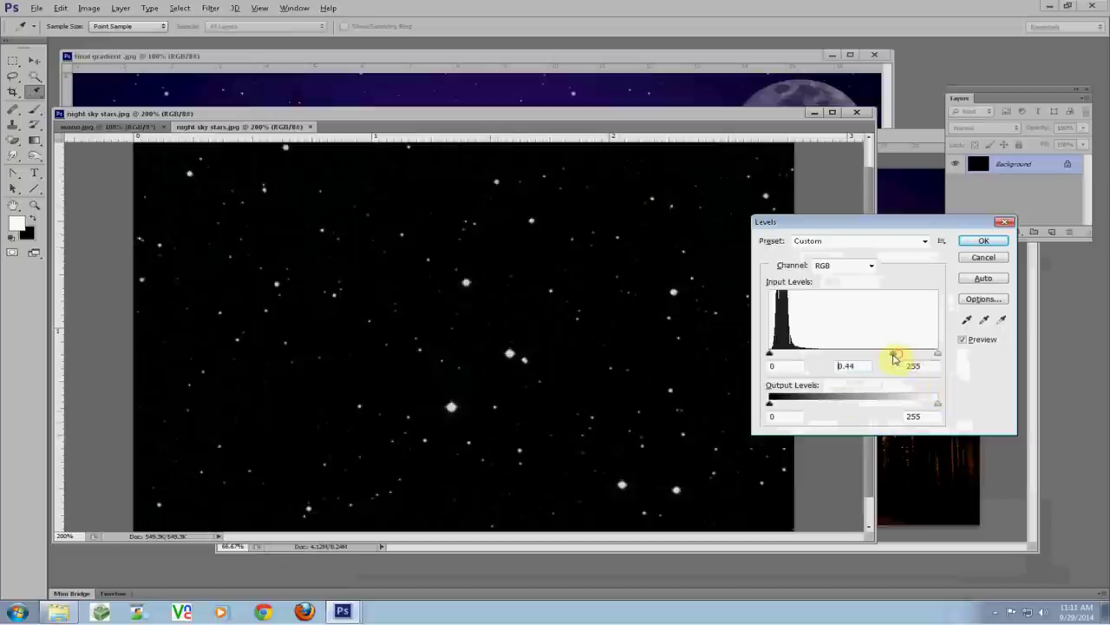
pyautogui.click(968, 244)
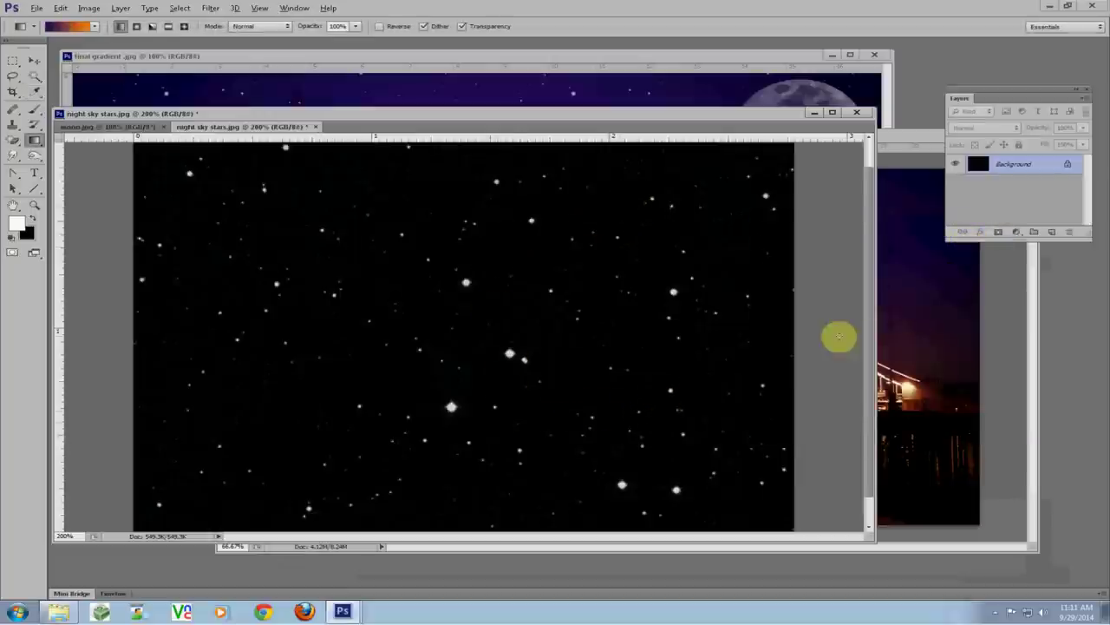
pyautogui.press('v')
pyautogui.moveTo(768, 230); pyautogui.dragTo(907, 299)
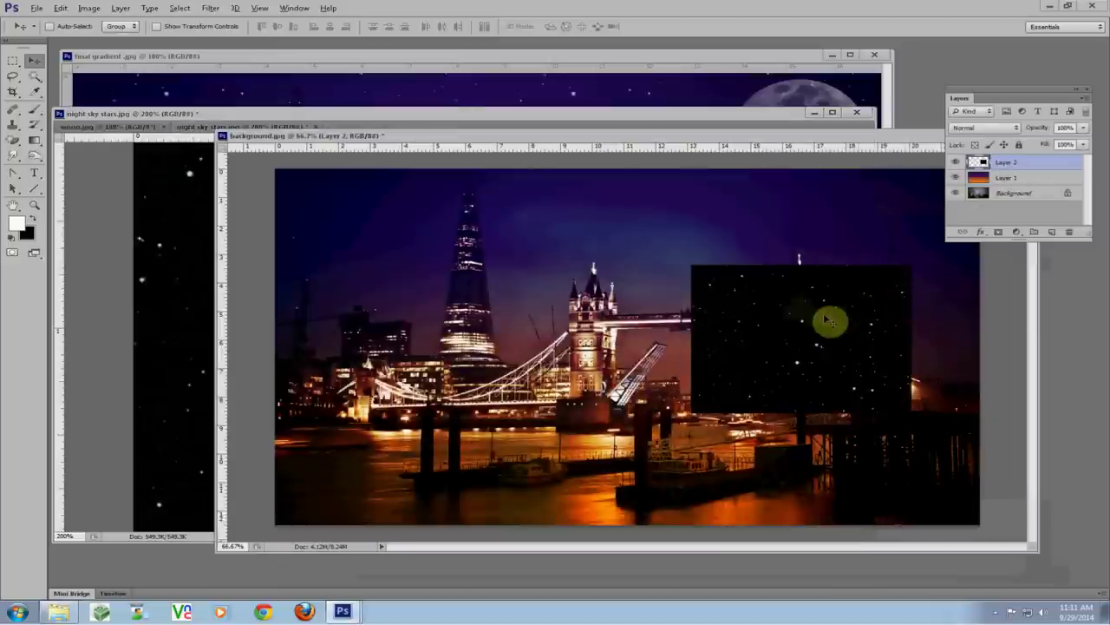
# - Place the stars unscaled as Layer 2 in background.jpg's top-left corner
pyautogui.moveTo(821, 317); pyautogui.dragTo(409, 224)
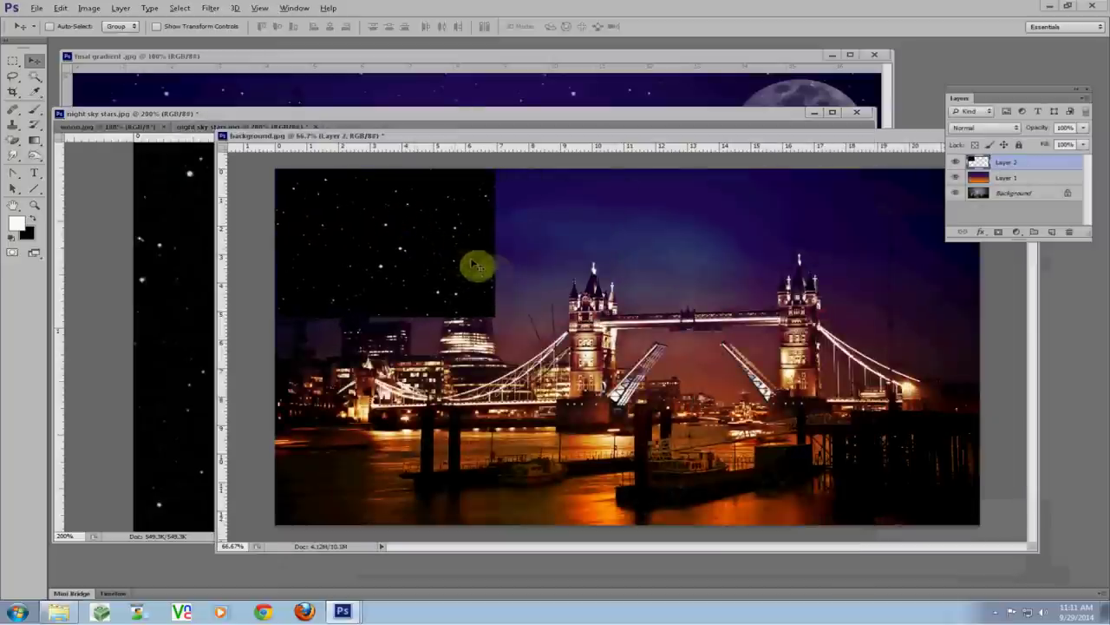
pyautogui.hotkey('ctrl', 't')
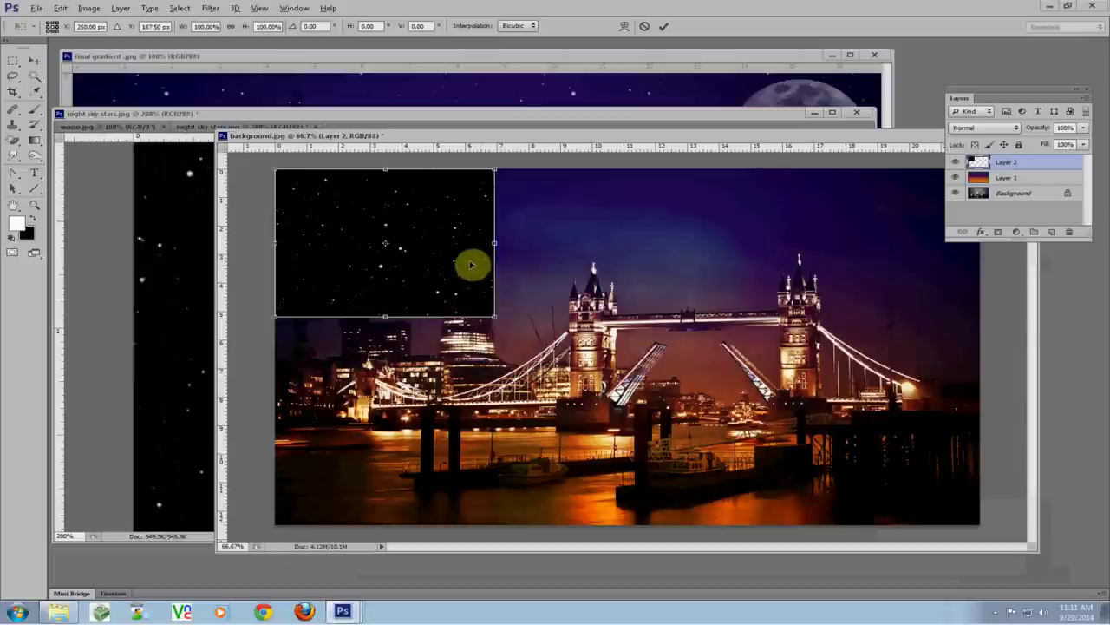
pyautogui.moveTo(494, 242); pyautogui.dragTo(991, 247)
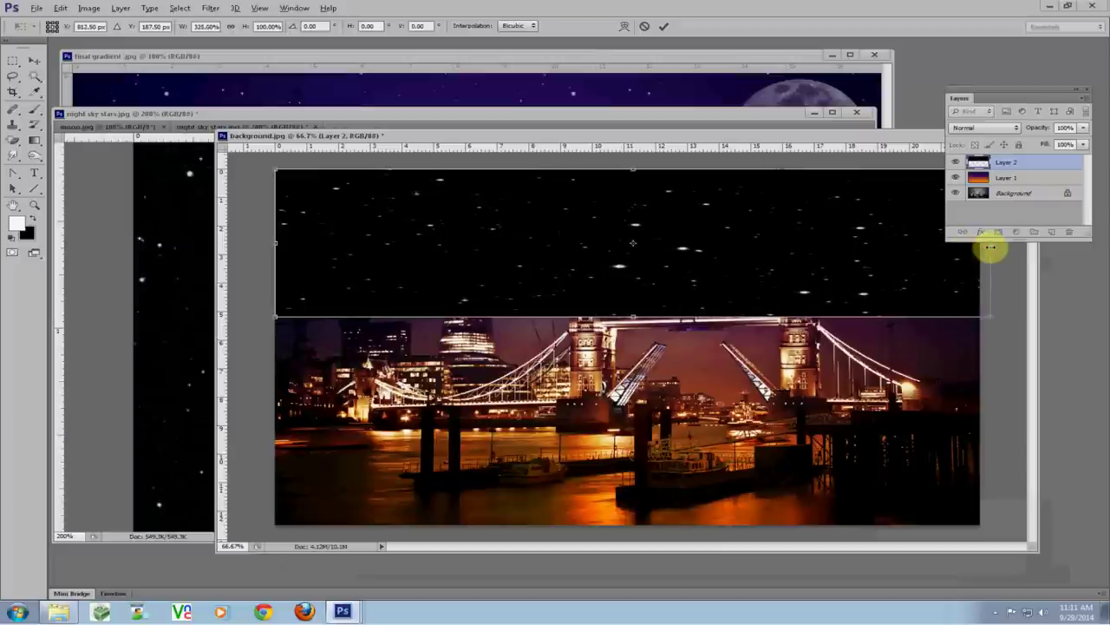
pyautogui.press('Return')
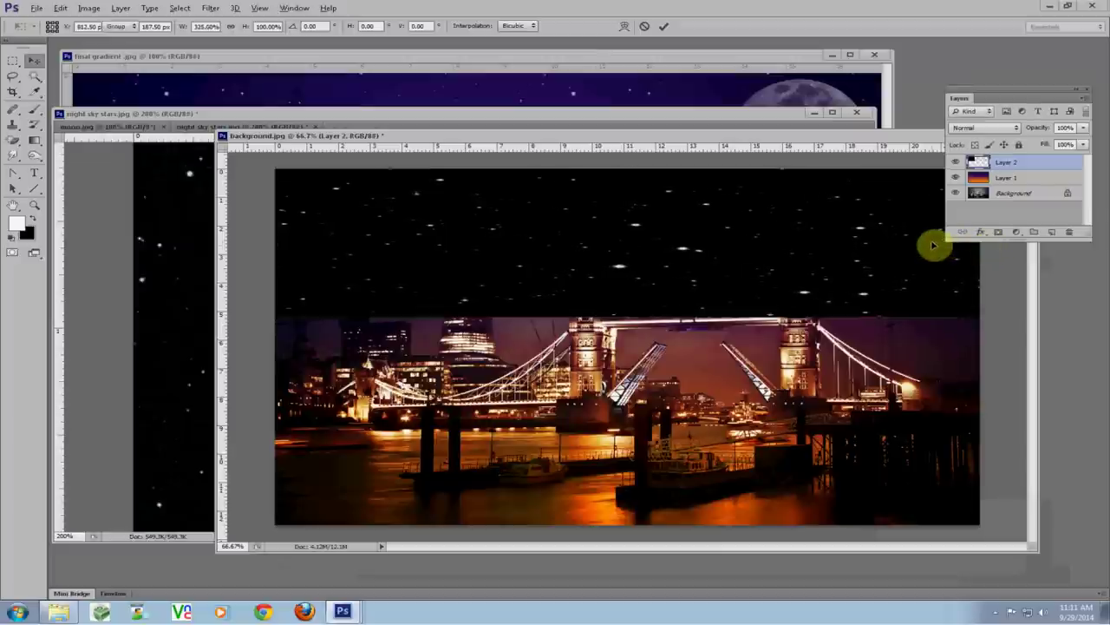
pyautogui.press('Escape')
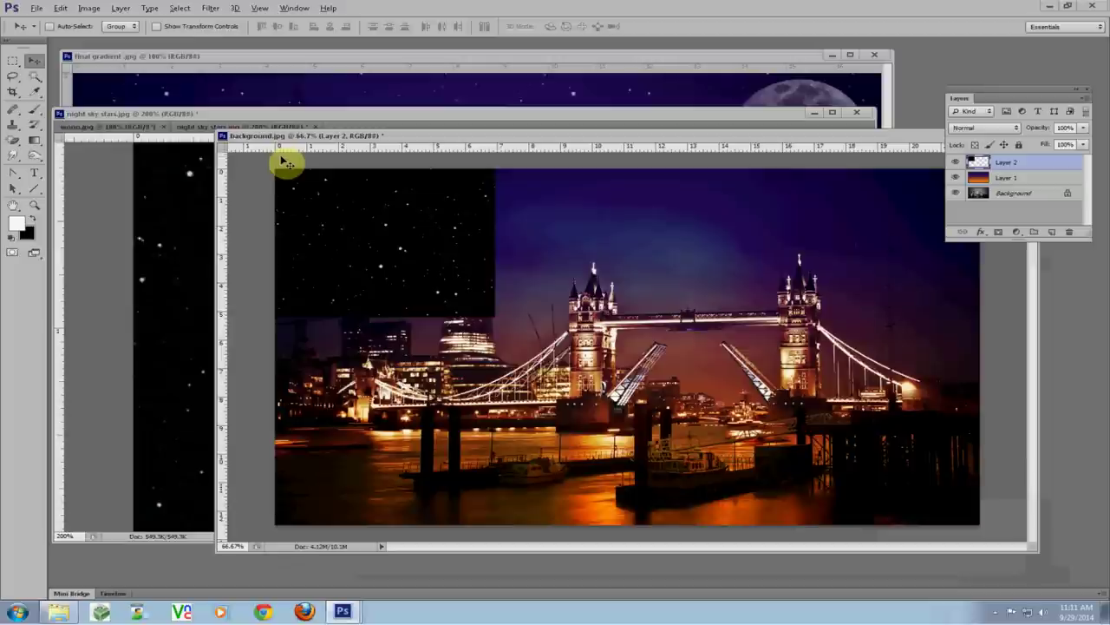
# - Scale the star layer proportionally to about 171%, shift it right, and duplicate it
pyautogui.hotkey('ctrl', 't')
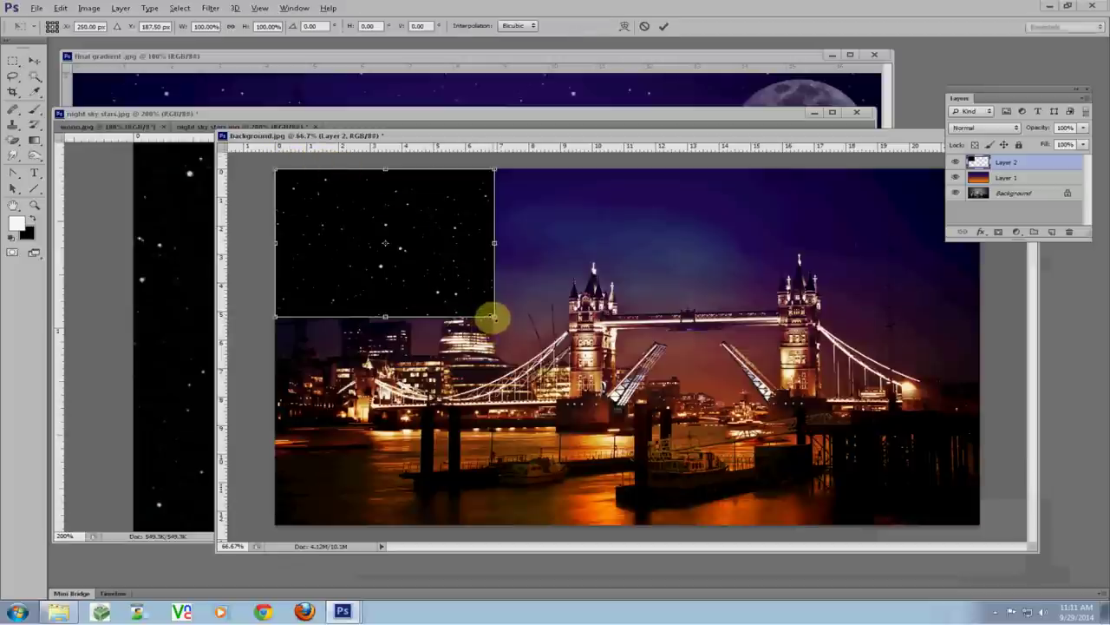
pyautogui.moveTo(493, 318)
pyautogui.mouseDown()
pyautogui.moveTo(626, 448)
pyautogui.moveTo(640, 387)
pyautogui.mouseUp()
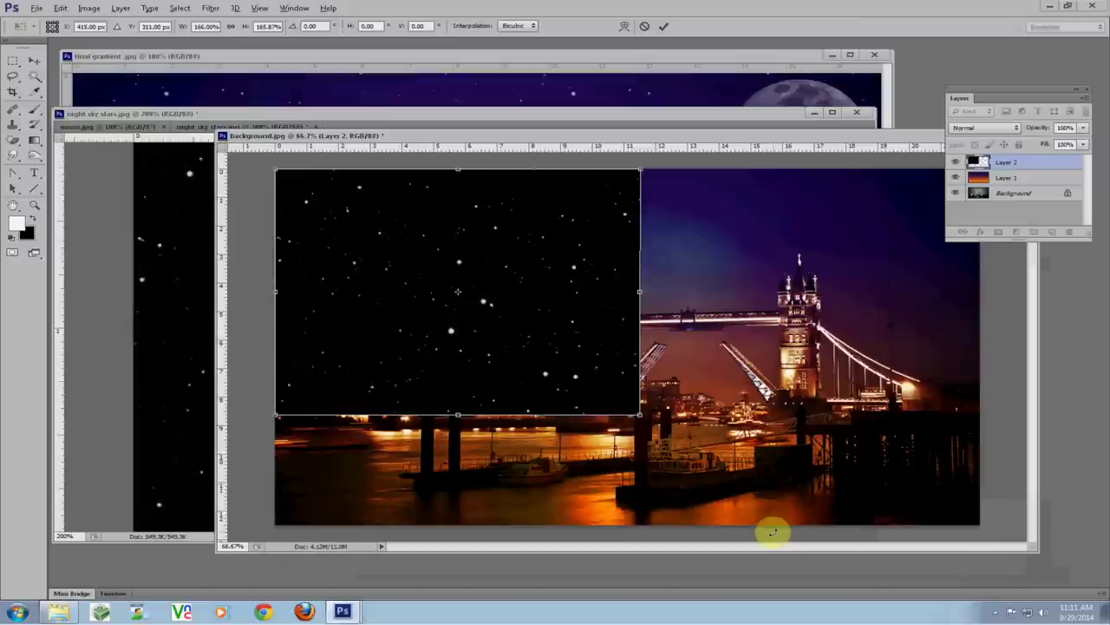
pyautogui.press('Return')
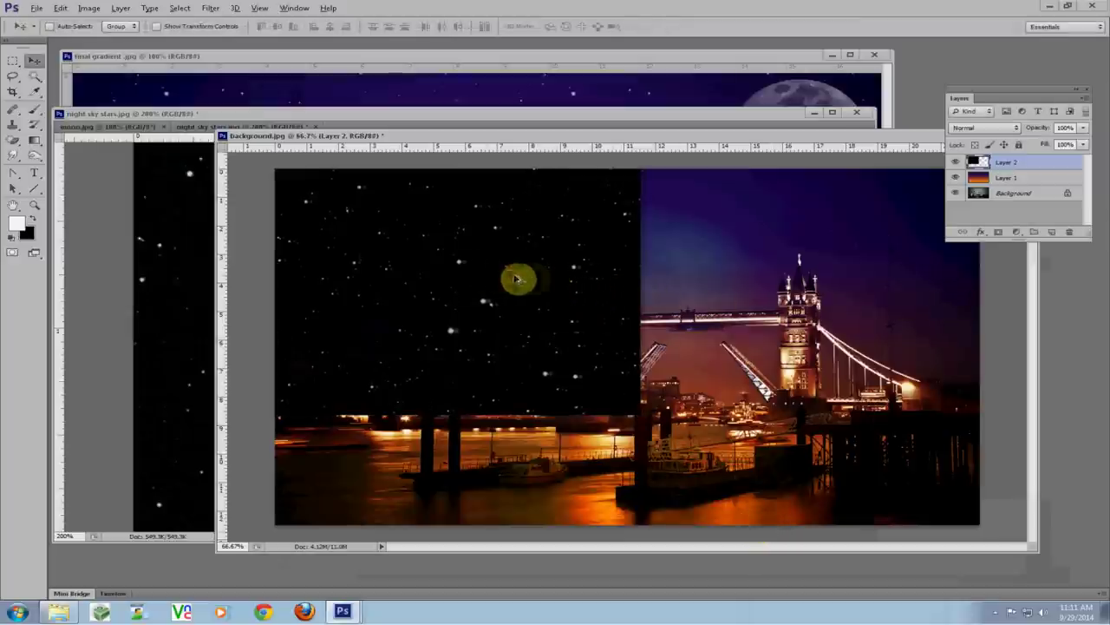
pyautogui.moveTo(576, 282); pyautogui.dragTo(862, 281)
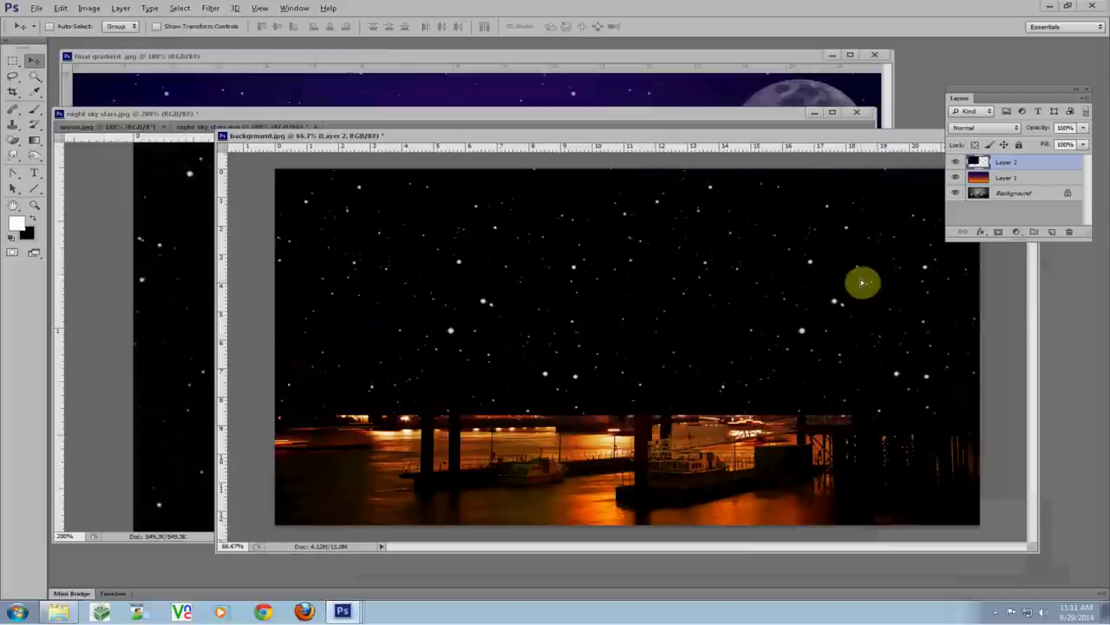
pyautogui.hotkey('ctrl', 'j')
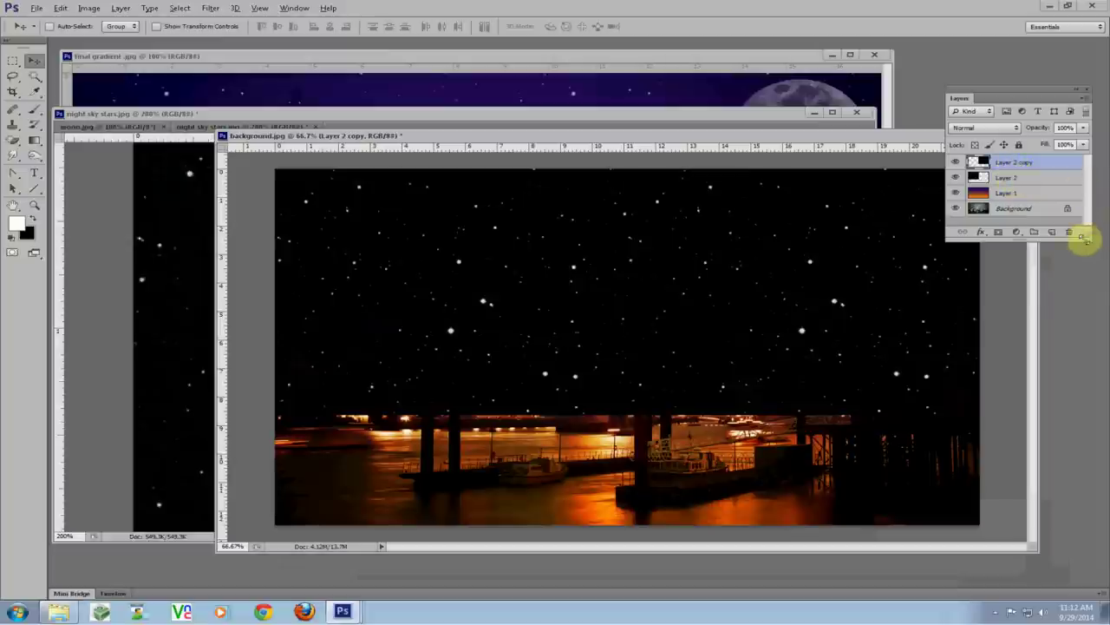
# - Merge Layer 2 and Layer 2 copy into one star layer and open its blend modes
pyautogui.moveTo(1084, 238); pyautogui.dragTo(1084, 294)
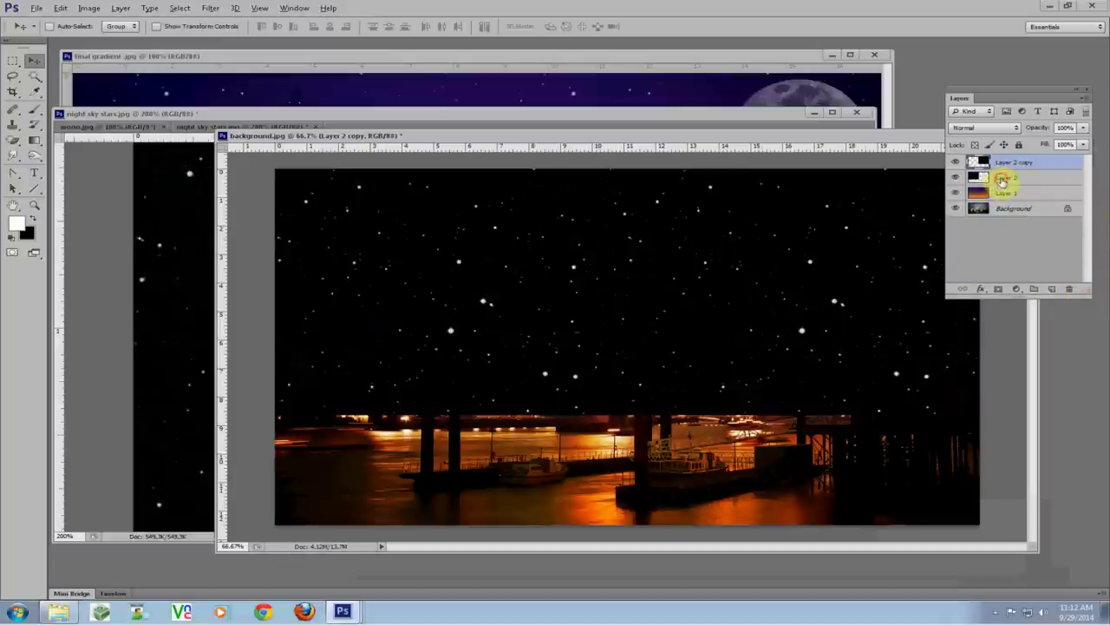
pyautogui.keyDown('shift'); pyautogui.click(1002, 180); pyautogui.keyUp('shift')
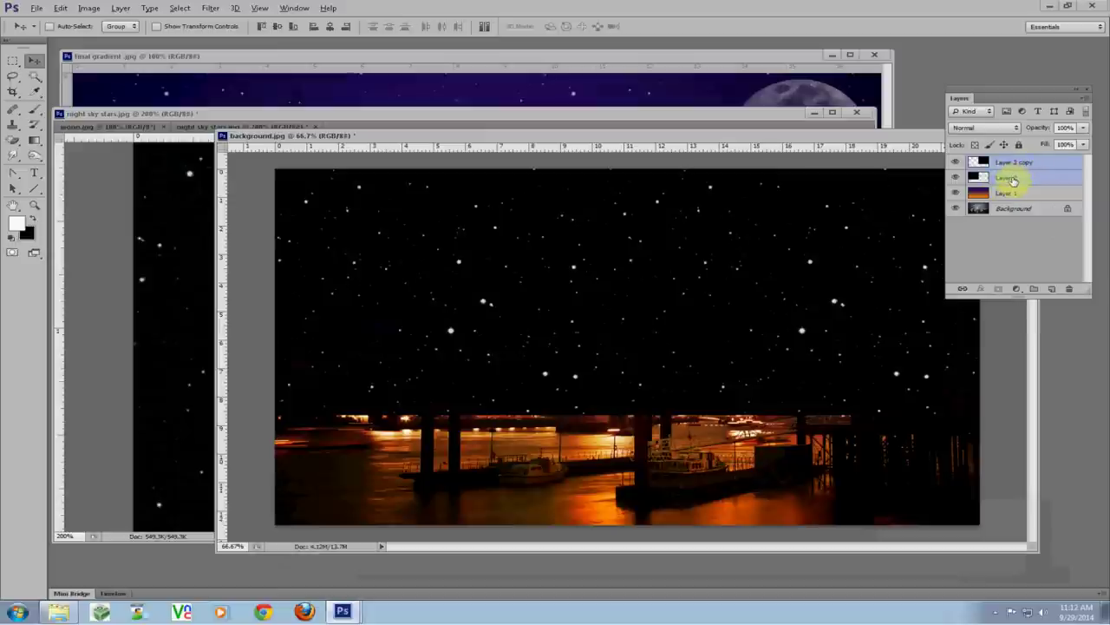
pyautogui.click(1082, 104)
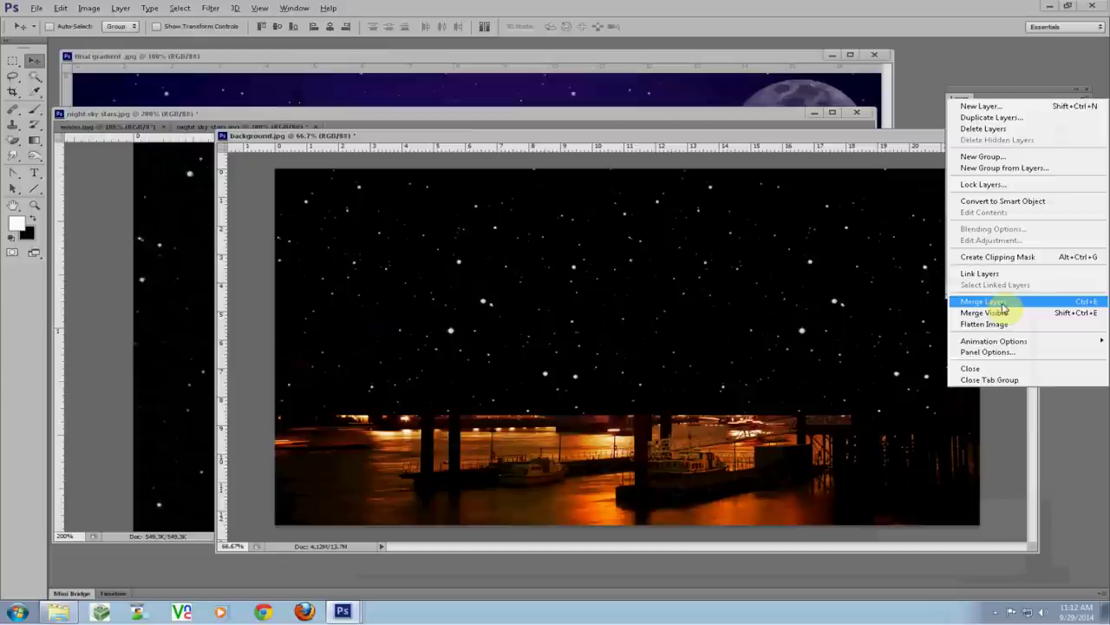
pyautogui.click(1003, 303)
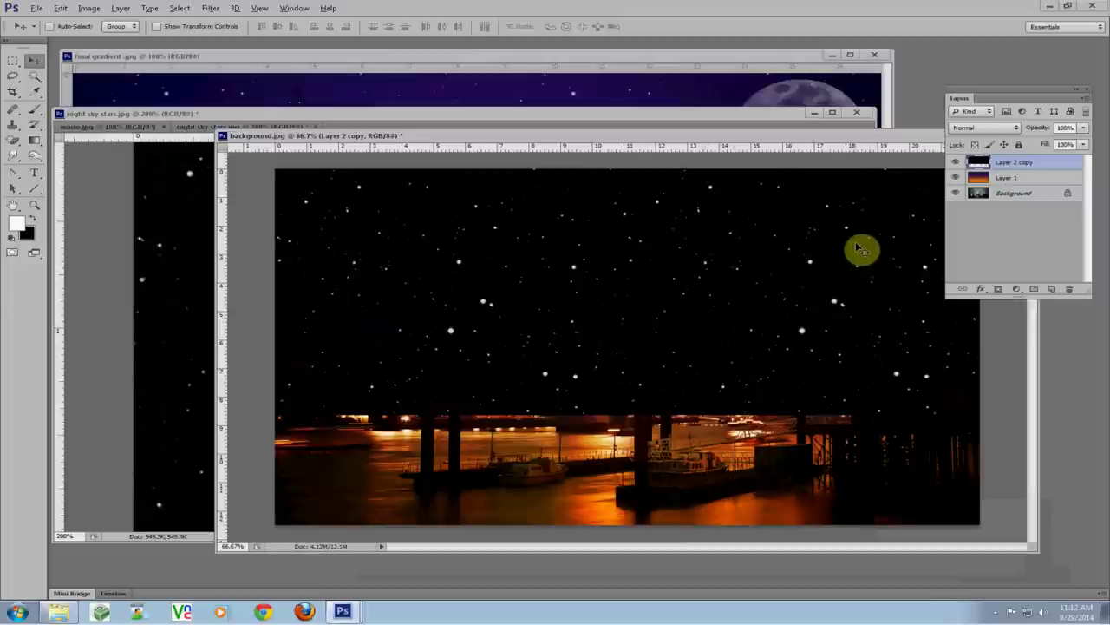
pyautogui.click(988, 130)
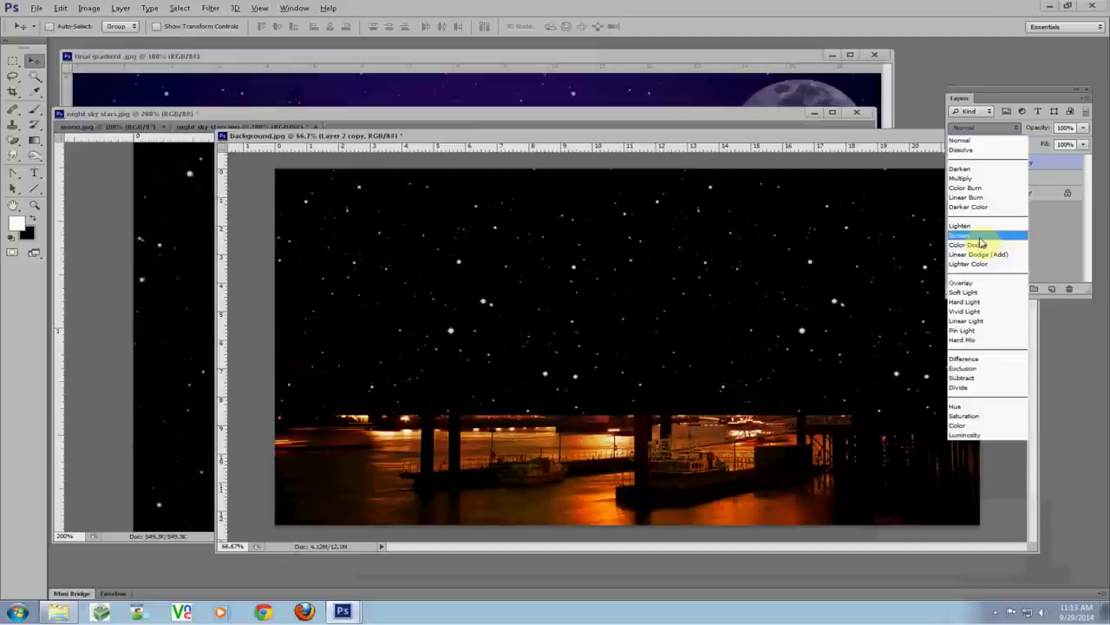
# - Set the star layer to Screen blending and close the night sky stars.jpg document
pyautogui.click(981, 243)
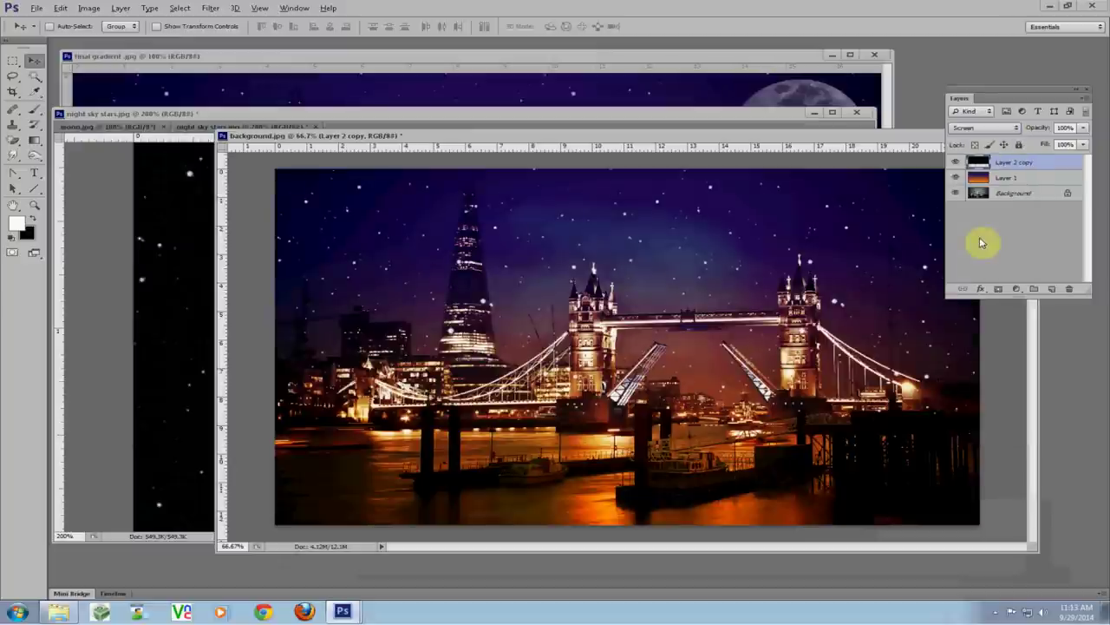
pyautogui.click(856, 112)
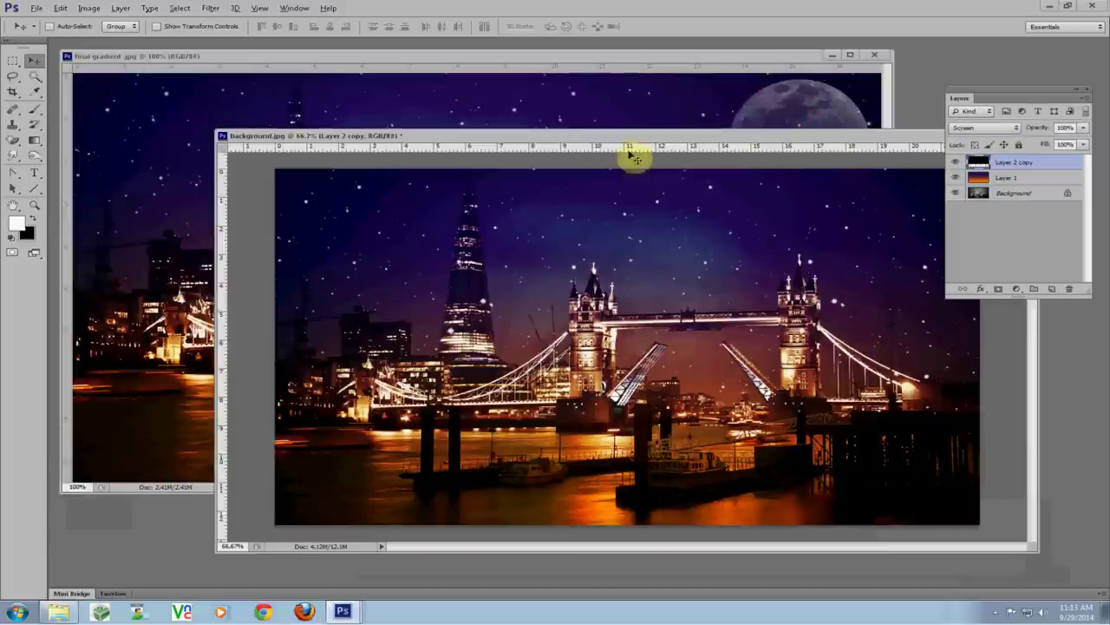
pyautogui.moveTo(704, 136); pyautogui.dragTo(784, 133)
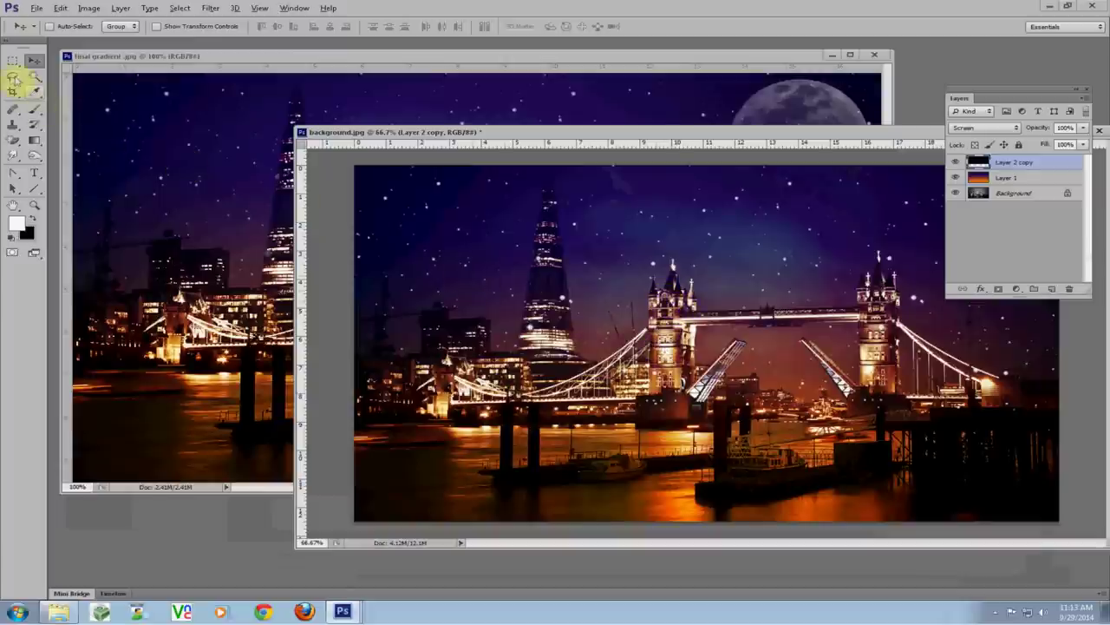
# - Switch to the Polygonal Lasso Tool and begin outlining the skyline against the sky
pyautogui.moveTo(15, 80); pyautogui.dragTo(65, 93)
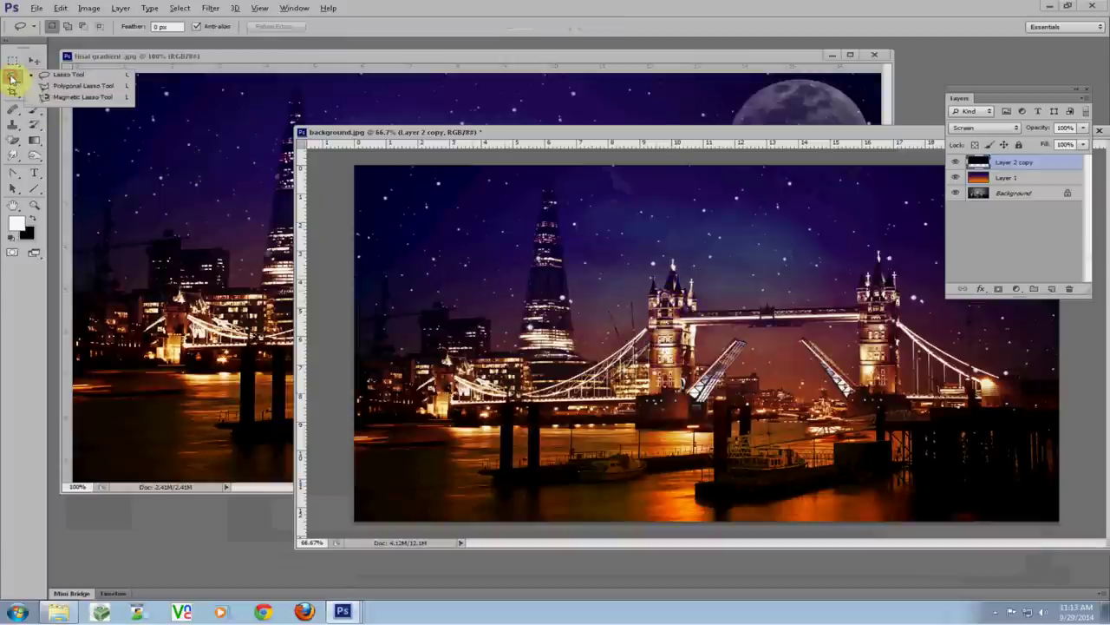
pyautogui.click(65, 93)
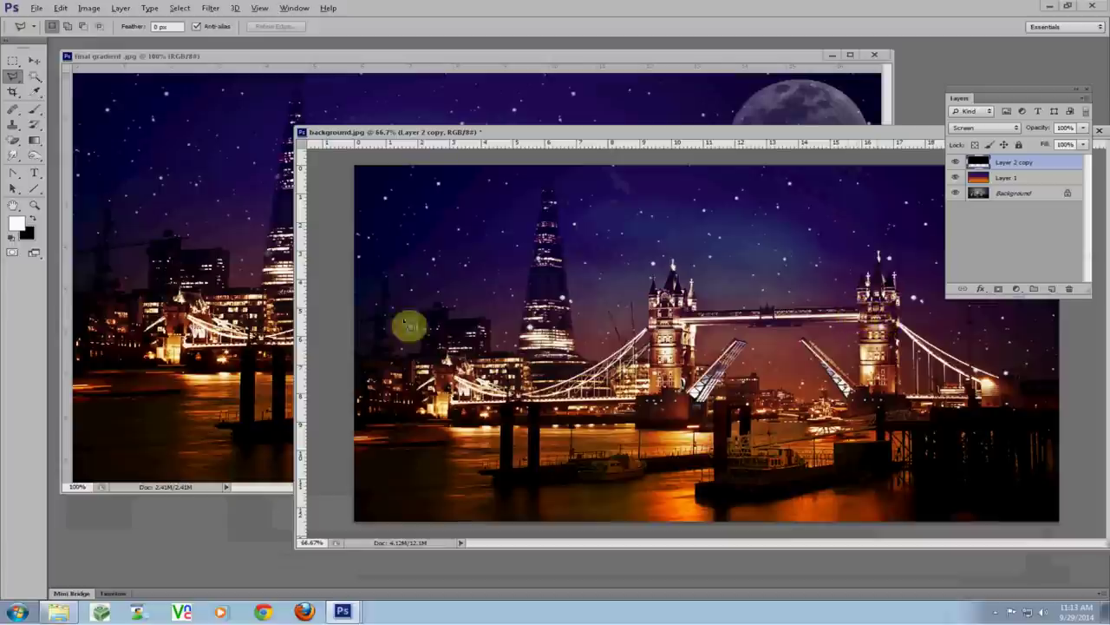
pyautogui.moveTo(379, 348)
pyautogui.mouseDown()
pyautogui.moveTo(383, 276)
pyautogui.moveTo(427, 311)
pyautogui.moveTo(463, 315)
pyautogui.moveTo(391, 330)
pyautogui.moveTo(416, 361)
pyautogui.moveTo(426, 361)
pyautogui.moveTo(426, 325)
pyautogui.moveTo(451, 318)
pyautogui.moveTo(494, 322)
pyautogui.moveTo(498, 361)
pyautogui.moveTo(540, 288)
pyautogui.moveTo(547, 184)
pyautogui.moveTo(570, 208)
pyautogui.moveTo(598, 368)
pyautogui.moveTo(651, 335)
pyautogui.moveTo(655, 292)
pyautogui.moveTo(674, 262)
pyautogui.moveTo(665, 293)
pyautogui.moveTo(676, 265)
pyautogui.moveTo(691, 301)
pyautogui.moveTo(702, 287)
pyautogui.moveTo(701, 304)
pyautogui.moveTo(743, 314)
pyautogui.moveTo(833, 312)
pyautogui.moveTo(872, 310)
pyautogui.moveTo(870, 271)
pyautogui.moveTo(884, 257)
pyautogui.moveTo(907, 290)
pyautogui.moveTo(907, 318)
pyautogui.moveTo(1011, 379)
pyautogui.moveTo(937, 354)
pyautogui.moveTo(910, 330)
pyautogui.moveTo(1003, 379)
pyautogui.moveTo(996, 390)
pyautogui.moveTo(953, 372)
pyautogui.moveTo(897, 325)
pyautogui.moveTo(907, 390)
pyautogui.moveTo(885, 399)
pyautogui.moveTo(863, 391)
pyautogui.moveTo(858, 335)
pyautogui.moveTo(764, 325)
pyautogui.moveTo(701, 341)
pyautogui.moveTo(700, 396)
pyautogui.moveTo(601, 404)
pyautogui.moveTo(364, 391)
pyautogui.moveTo(364, 367)
pyautogui.mouseUp()
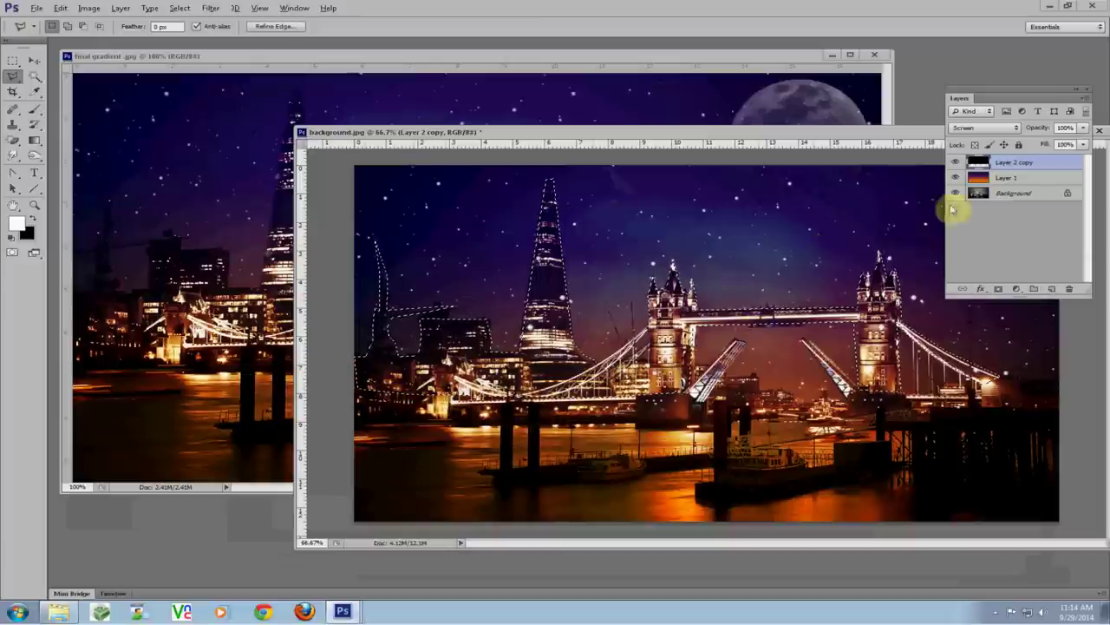
pyautogui.click(965, 127)
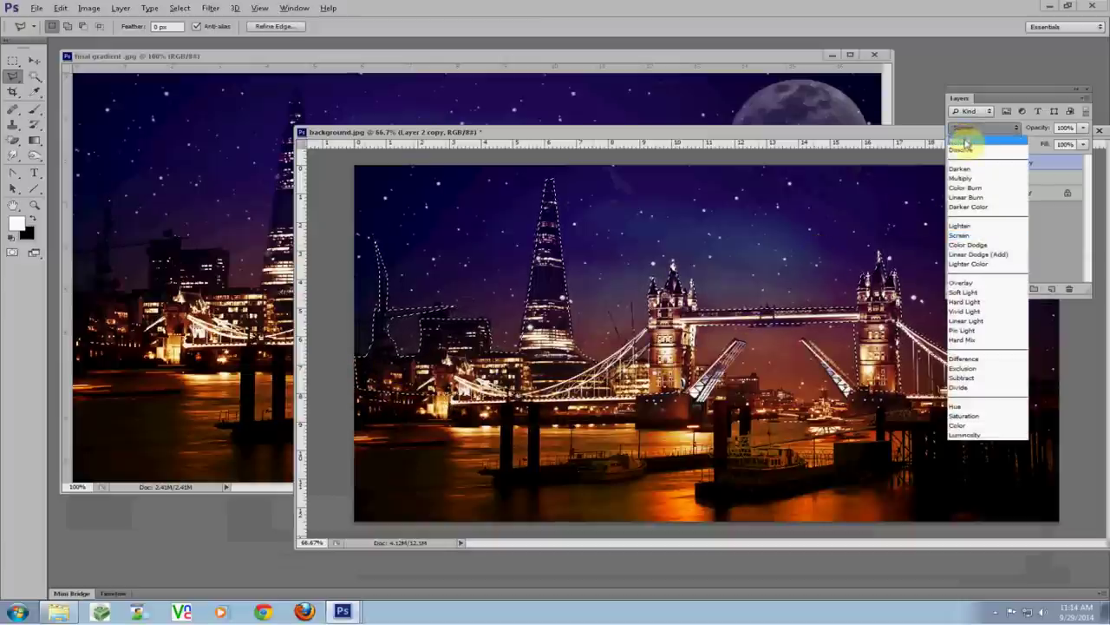
pyautogui.click(963, 141)
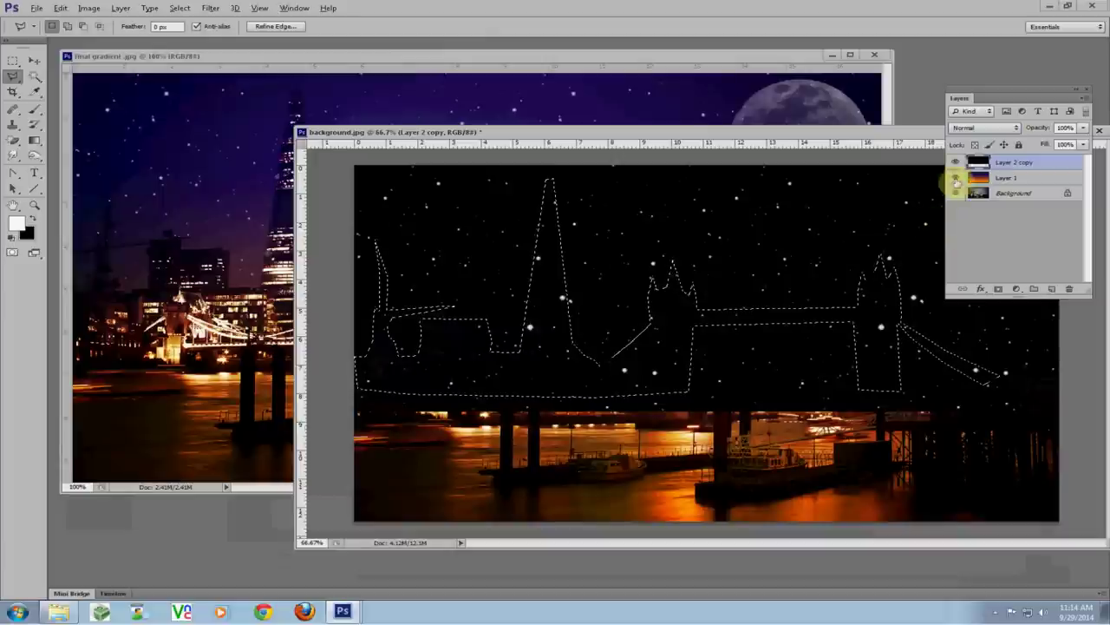
pyautogui.click(973, 129)
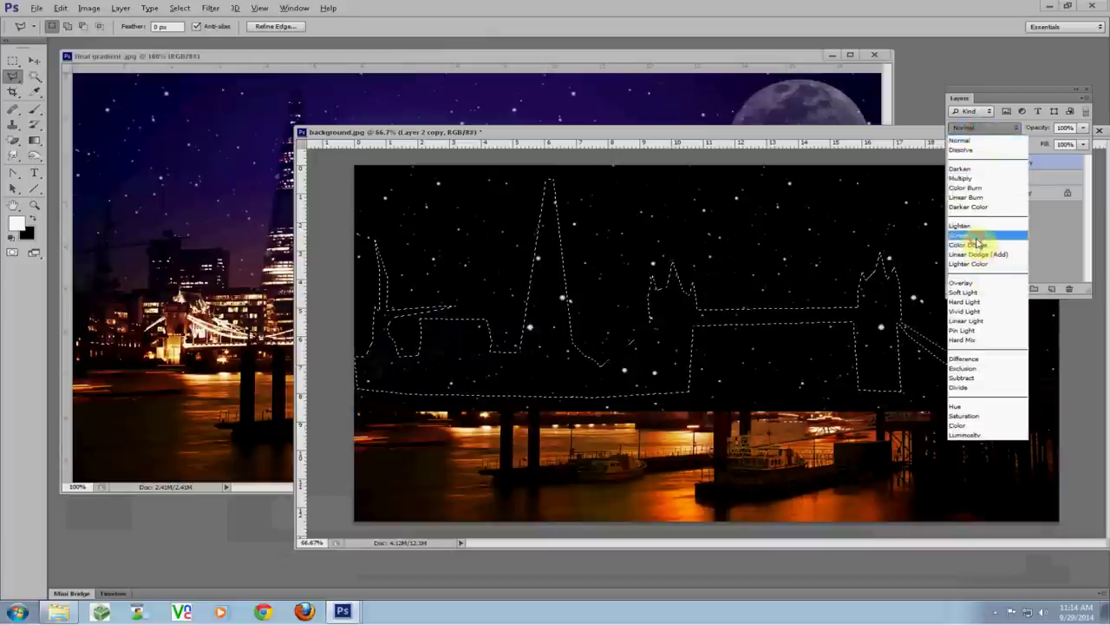
pyautogui.click(976, 243)
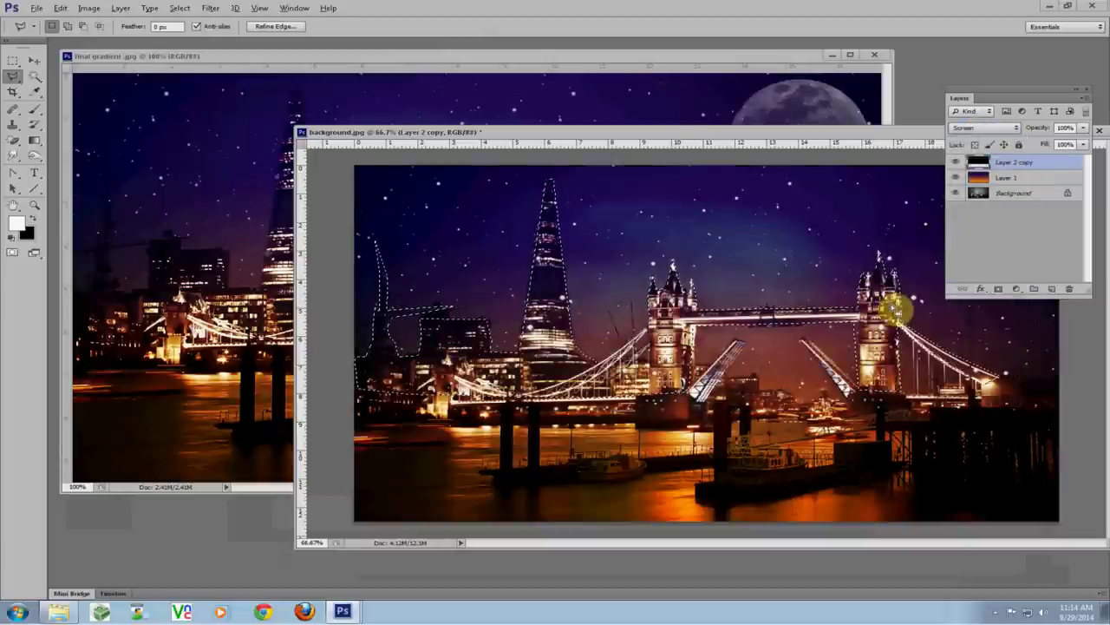
pyautogui.scroll(5, 531, 226)
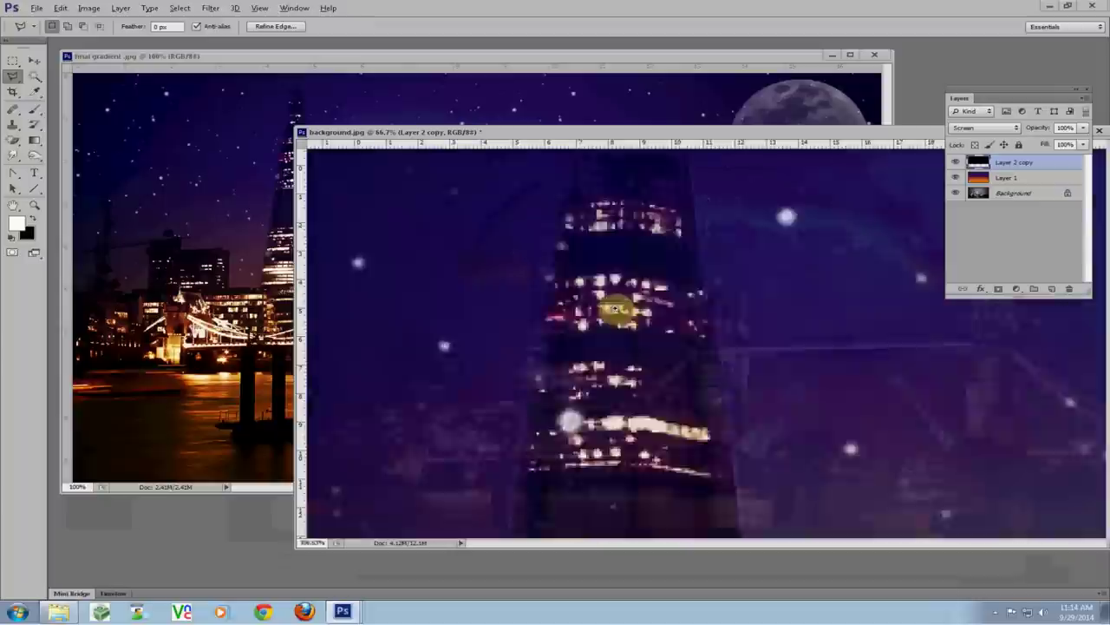
pyautogui.scroll(-2, 613, 310)
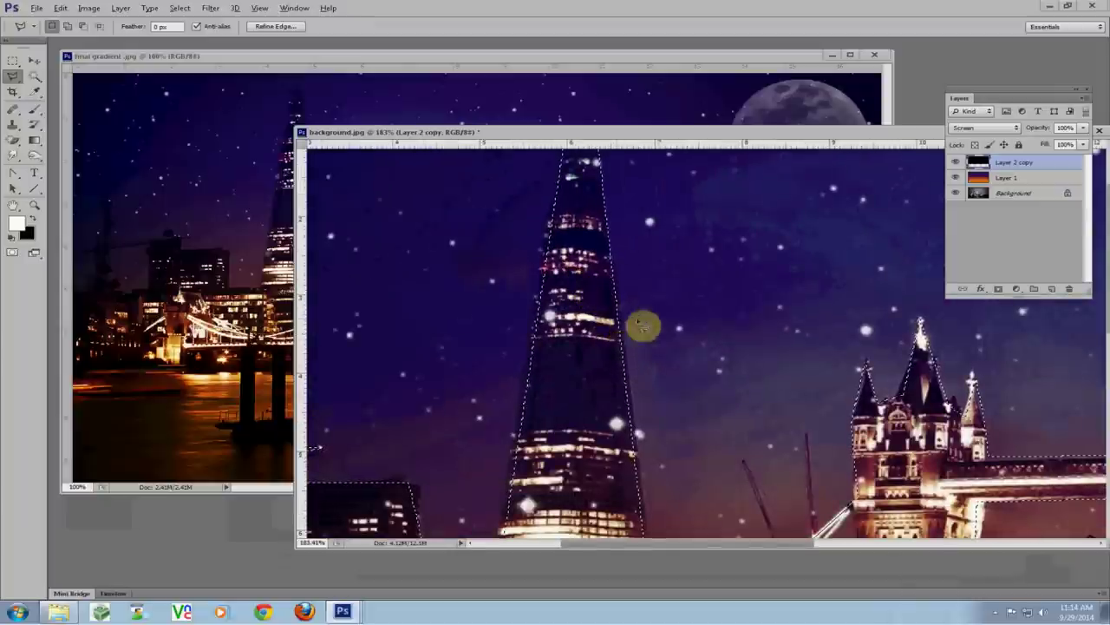
pyautogui.scroll(-1, 698, 341)
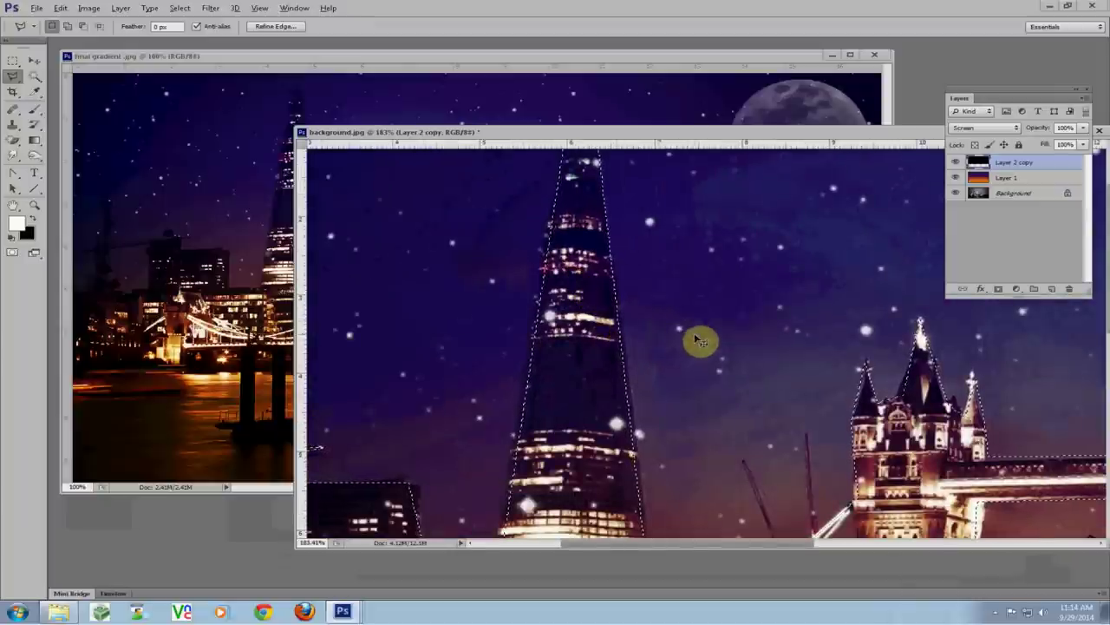
pyautogui.scroll(-2, 698, 341)
pyautogui.scroll(-1, 699, 341)
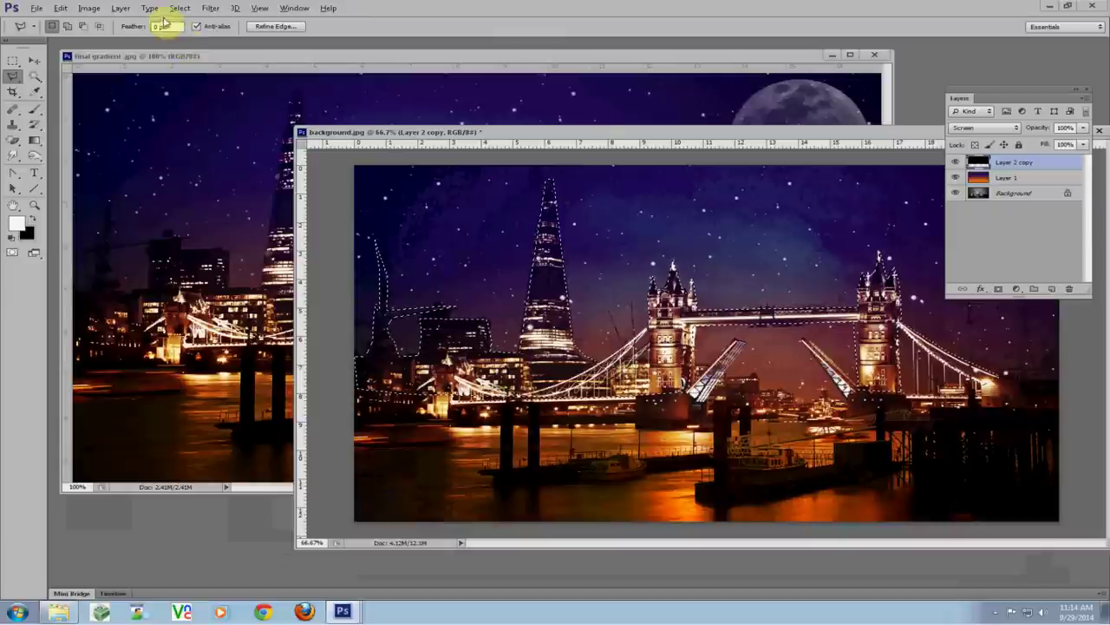
# - Feather the skyline selection by 5 px, delete the stars inside, then bring moon.jpg forward
pyautogui.click(180, 7)
pyautogui.moveTo(226, 139)
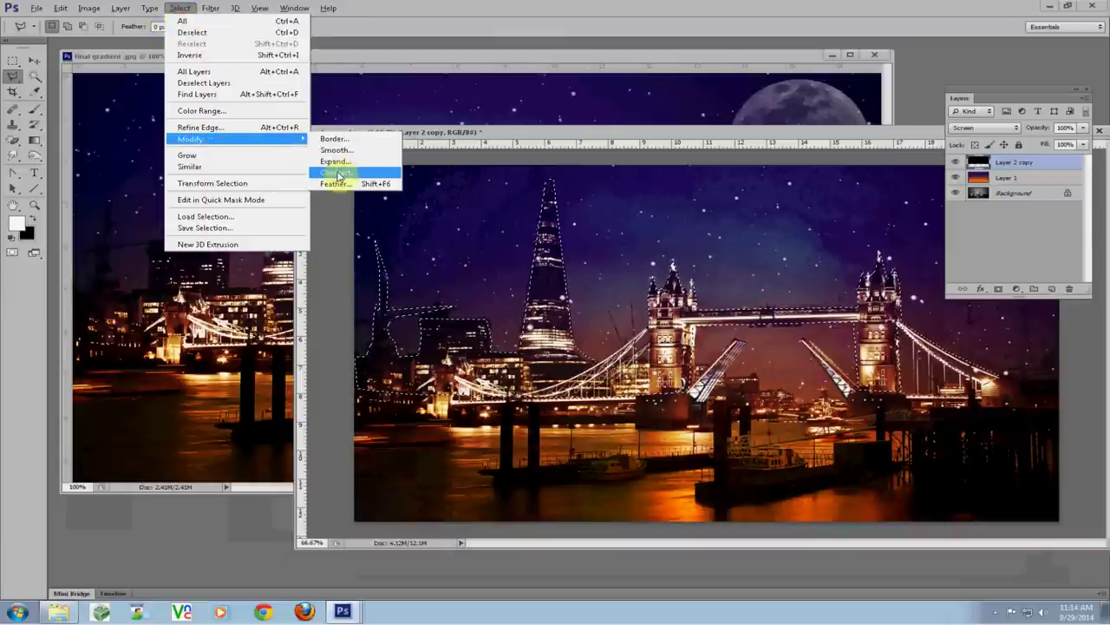
pyautogui.click(393, 185)
pyautogui.write('5')
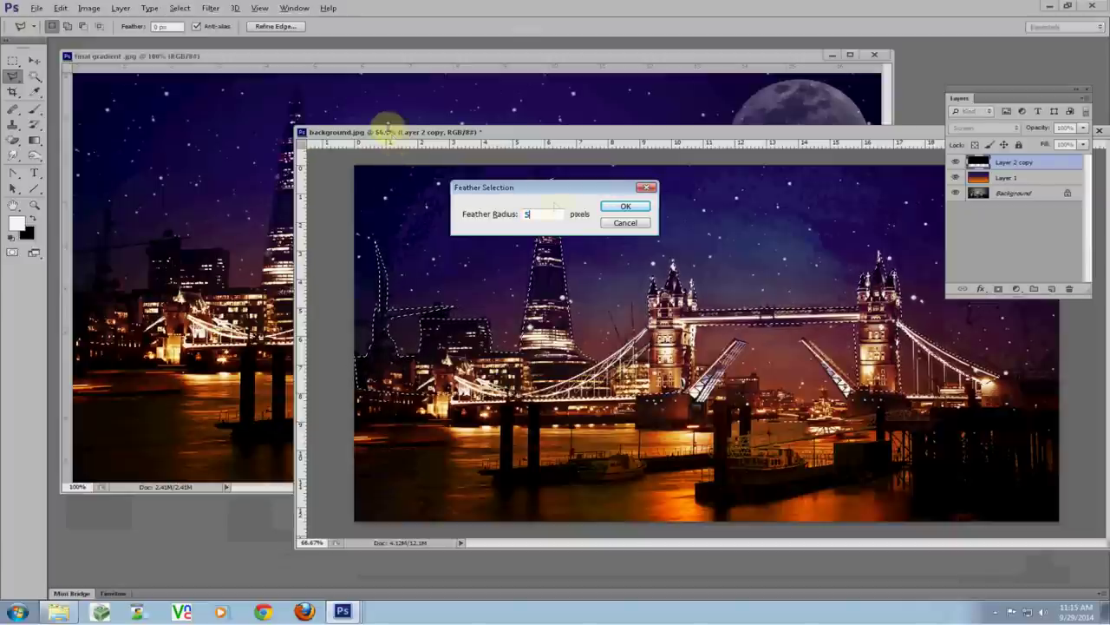
pyautogui.click(628, 208)
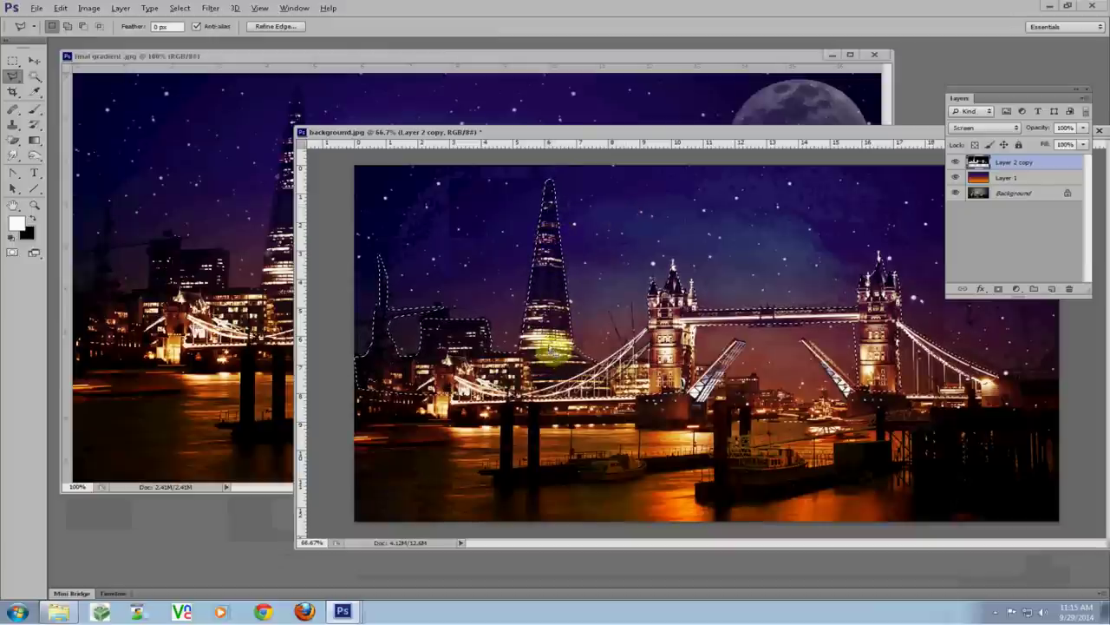
pyautogui.press('Delete')
pyautogui.hotkey('ctrl', 'd')
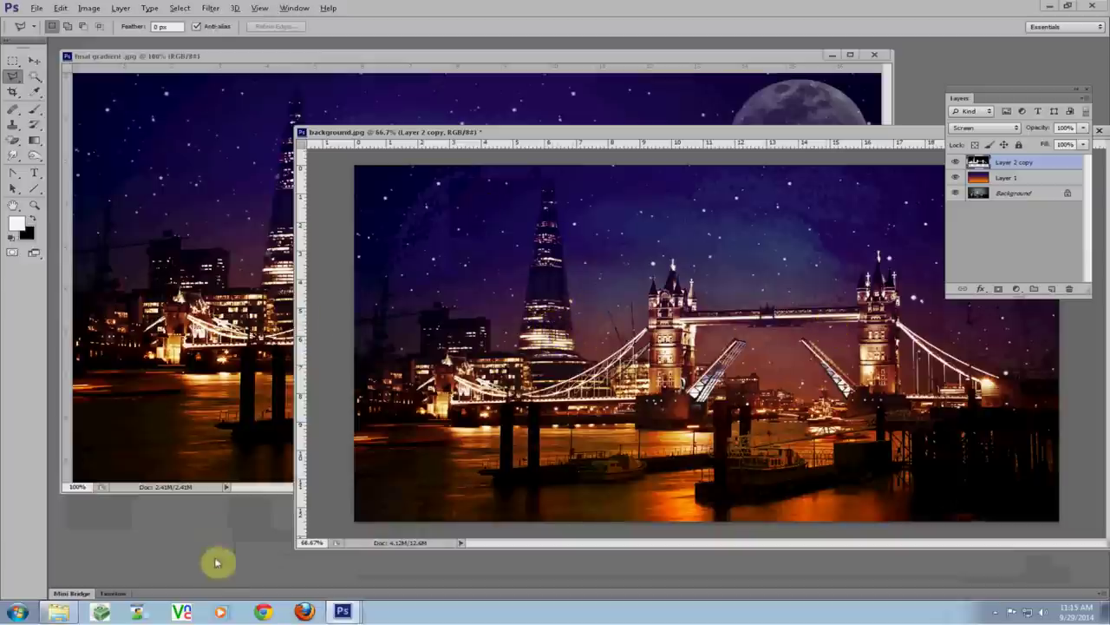
pyautogui.click(290, 566)
pyautogui.click(116, 128)
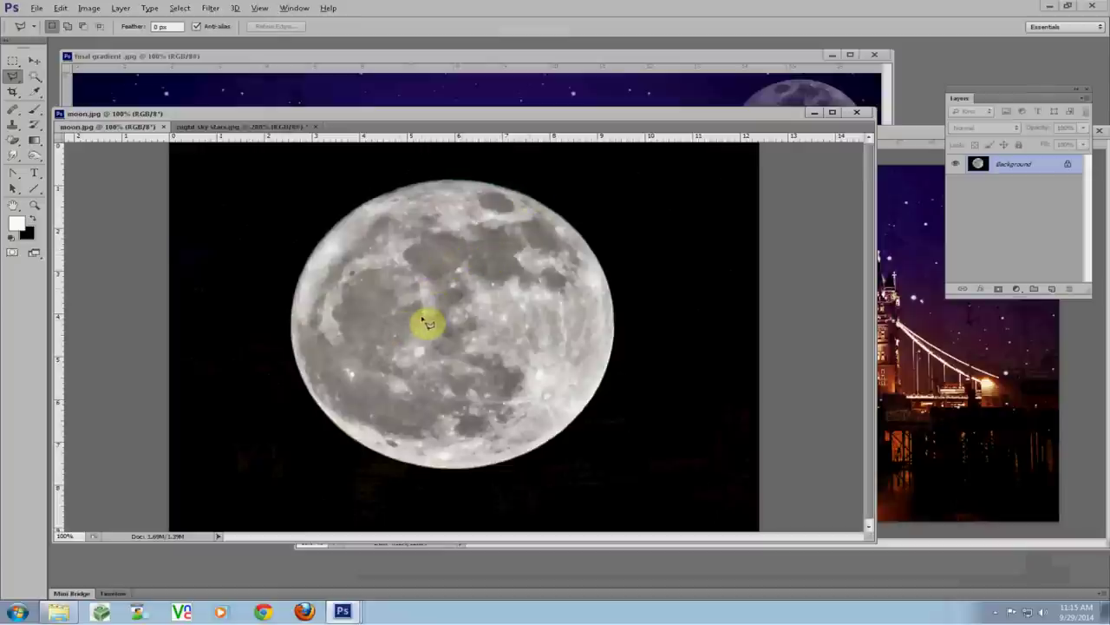
# - Draw an elliptical marquee around the moon in moon.jpg and open its context menu
pyautogui.click(14, 76)
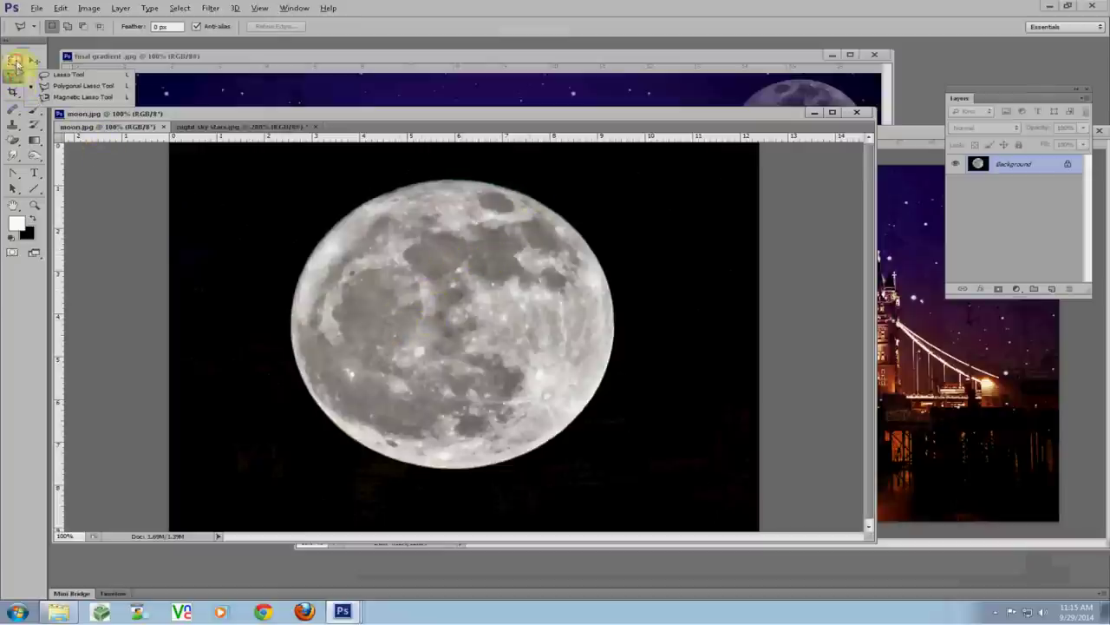
pyautogui.click(15, 62)
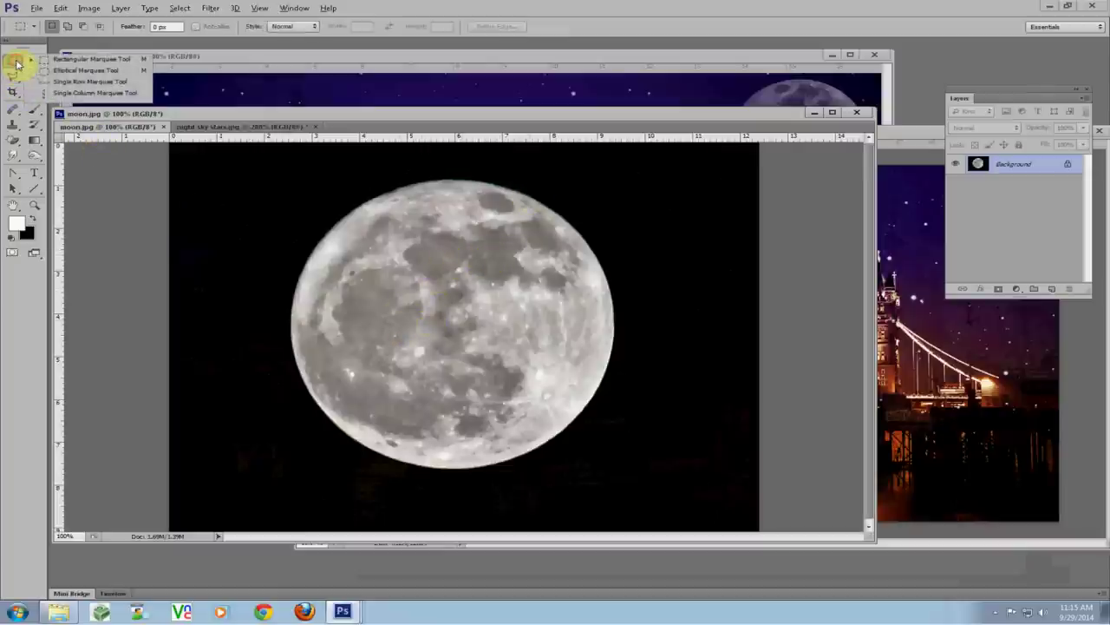
pyautogui.click(64, 75)
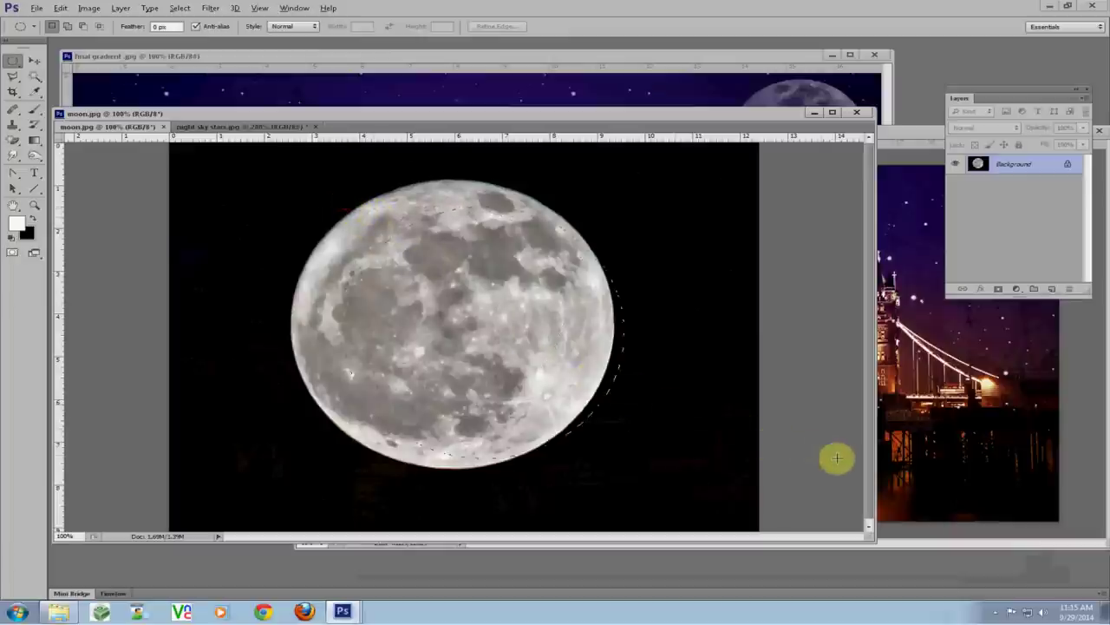
pyautogui.moveTo(685, 405); pyautogui.dragTo(585, 370)
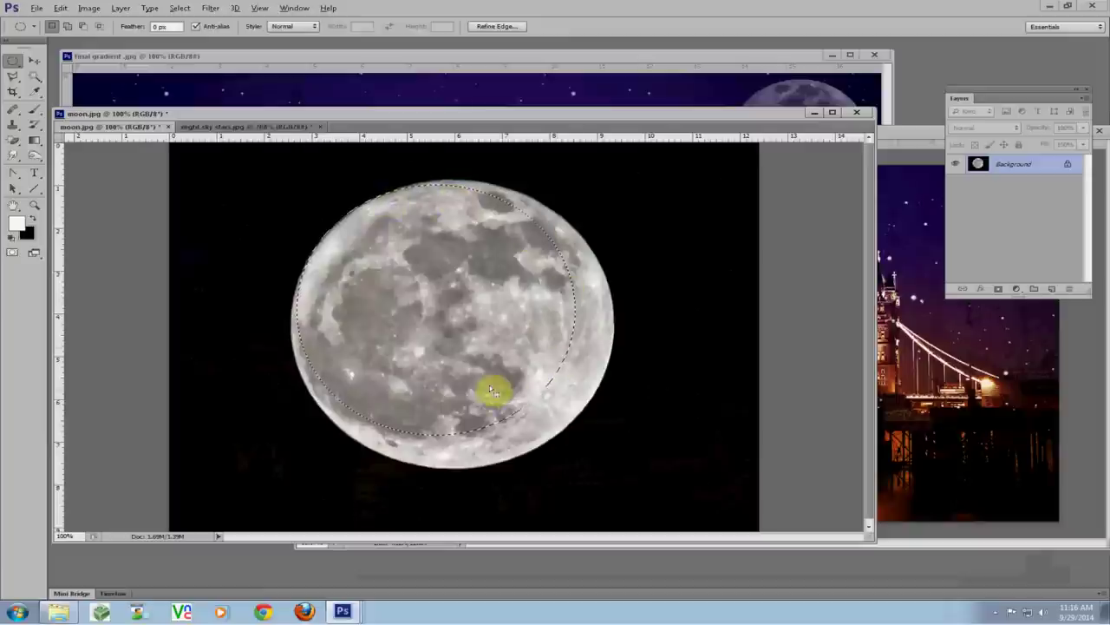
pyautogui.rightClick(487, 333)
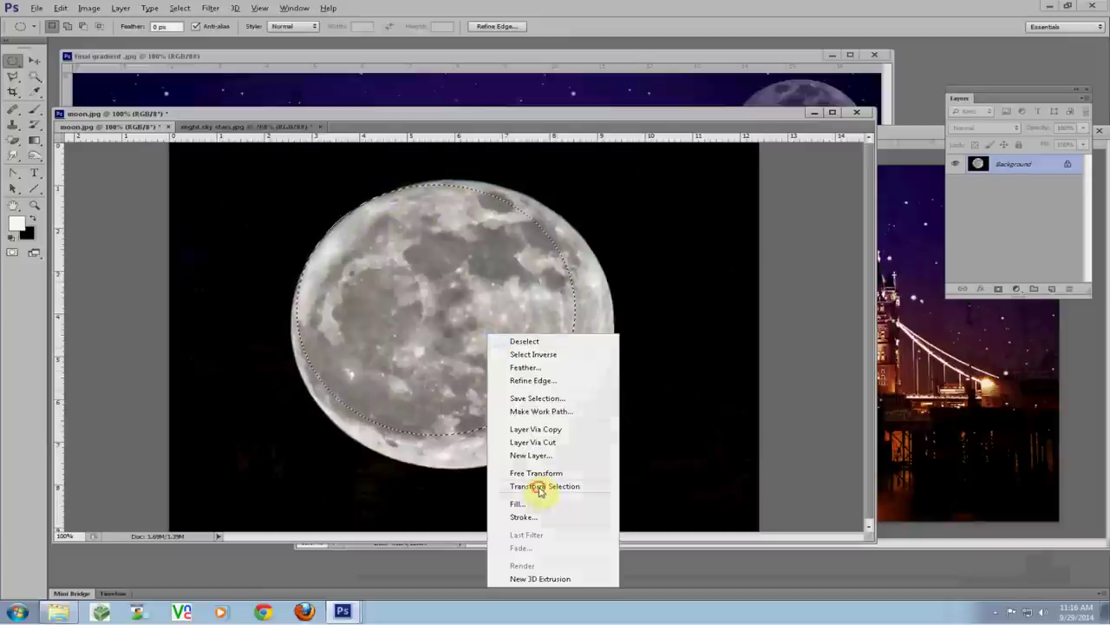
# - Transform the elliptical selection so it fits the moon's outline
pyautogui.click(541, 487)
pyautogui.moveTo(575, 436); pyautogui.dragTo(614, 470)
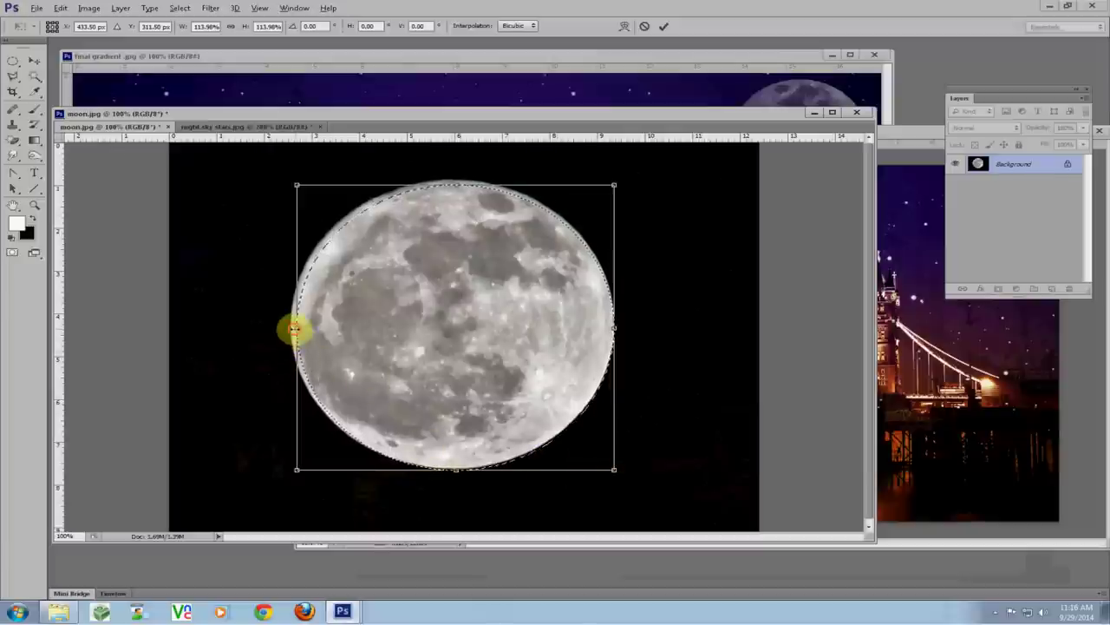
pyautogui.moveTo(295, 328); pyautogui.dragTo(292, 328)
pyautogui.moveTo(454, 184); pyautogui.dragTo(453, 181)
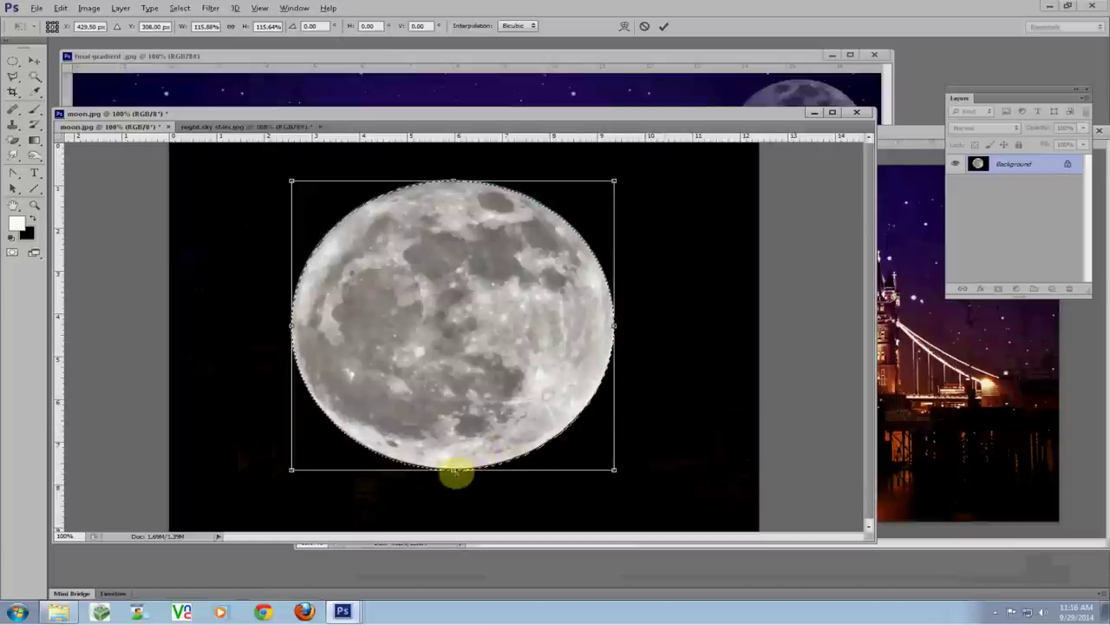
pyautogui.moveTo(452, 469); pyautogui.dragTo(452, 467)
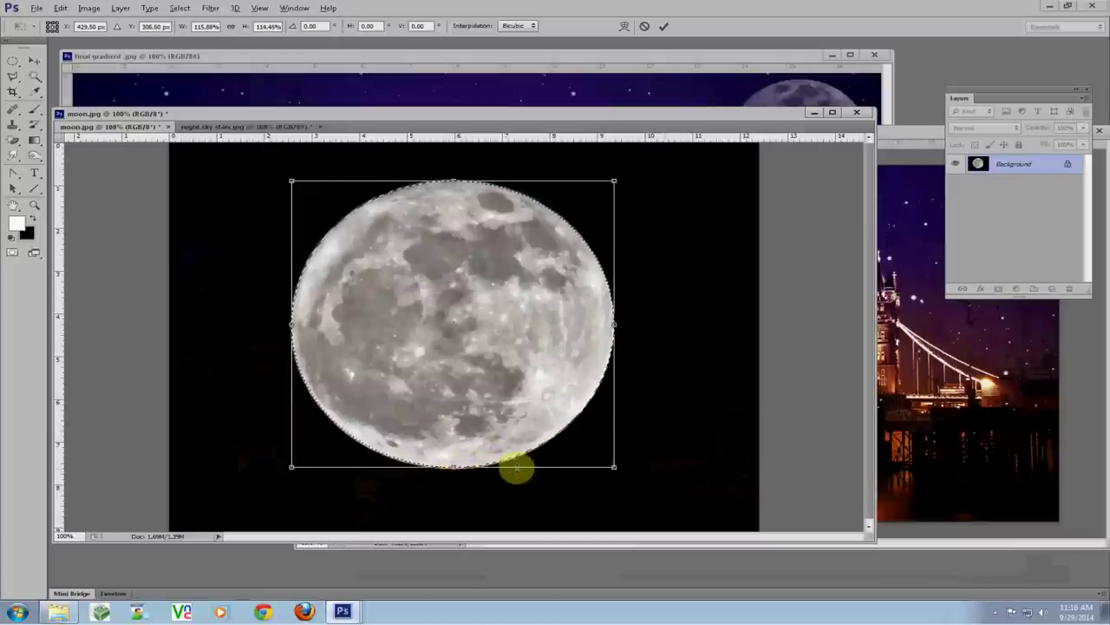
pyautogui.press('Return')
# - Move the moon into the Tower Bridge scene, closing moon.jpg and night sky stars.jpg unsaved
pyautogui.click(35, 60)
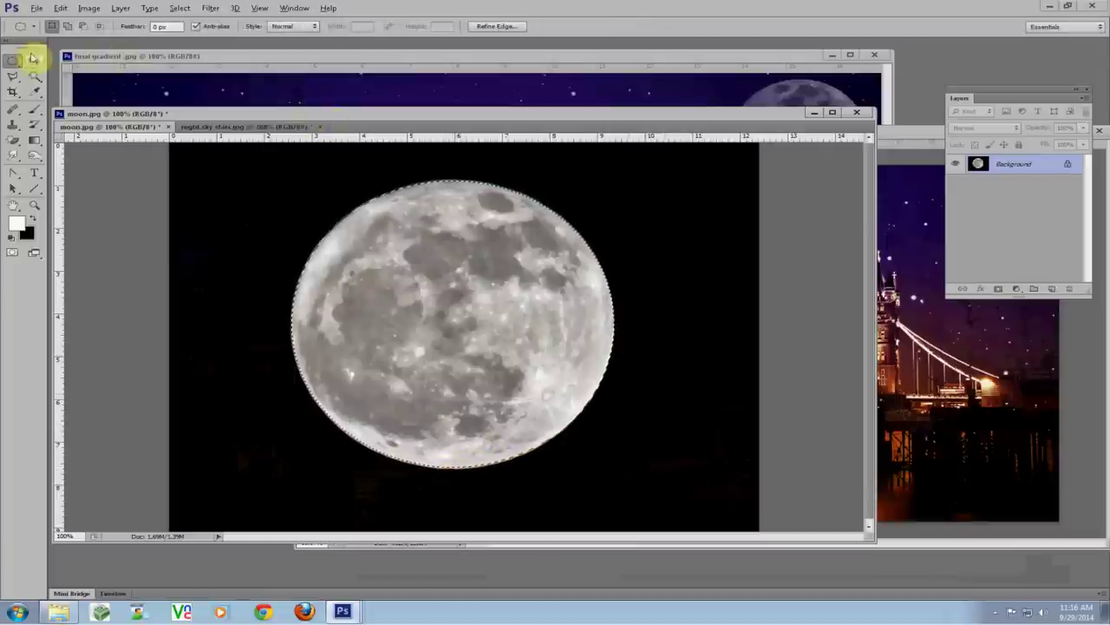
pyautogui.moveTo(458, 290)
pyautogui.mouseDown()
pyautogui.moveTo(808, 290)
pyautogui.moveTo(906, 304)
pyautogui.moveTo(867, 286)
pyautogui.mouseUp()
pyautogui.click(261, 243)
pyautogui.click(859, 113)
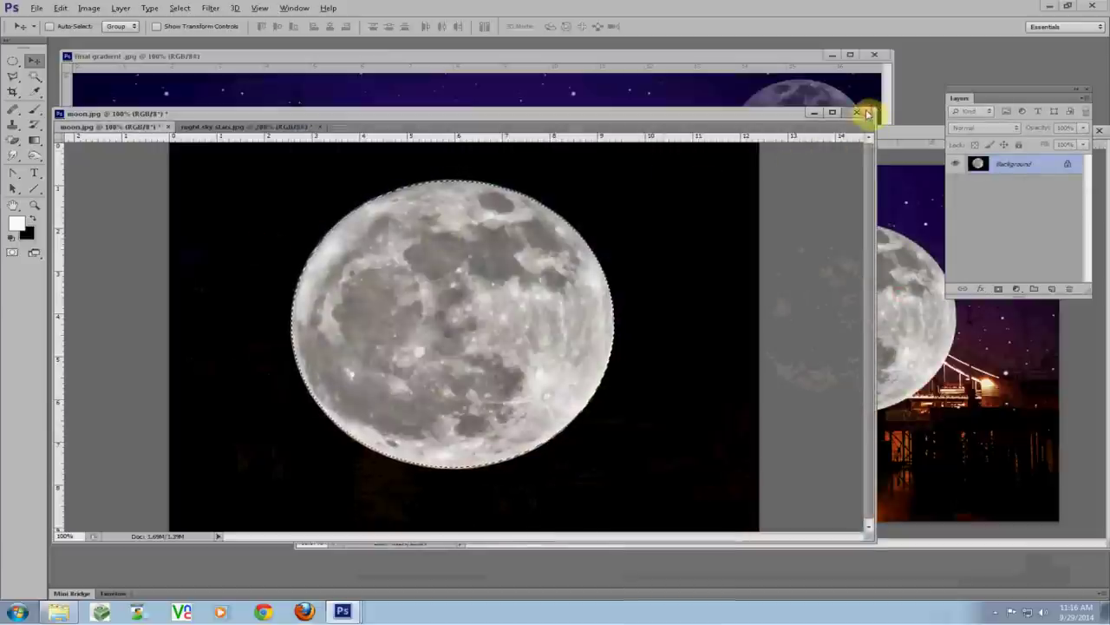
pyautogui.click(532, 223)
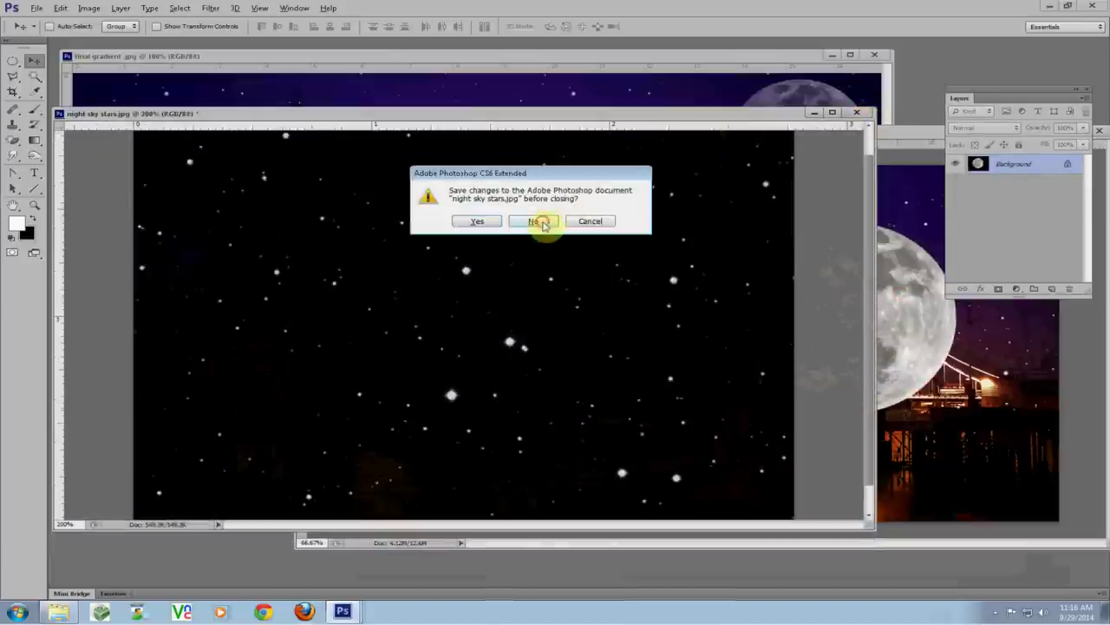
pyautogui.click(533, 221)
pyautogui.click(753, 122)
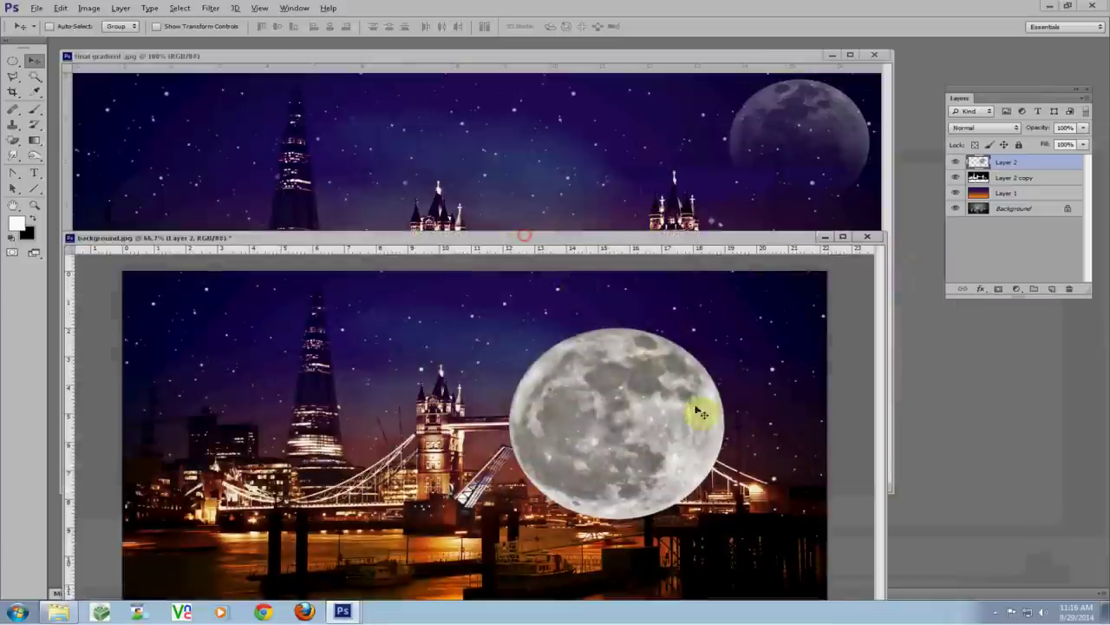
# - Scale the moon down, rotate it about -41°, and place it in the top-right sky
pyautogui.moveTo(701, 409); pyautogui.dragTo(764, 351)
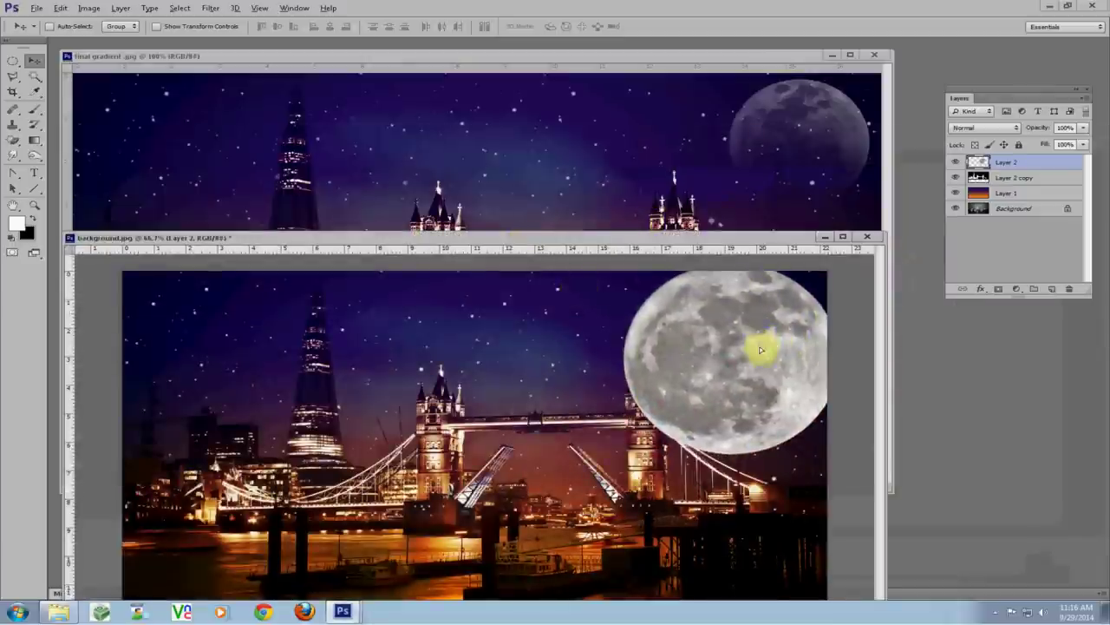
pyautogui.hotkey('ctrl', 't')
pyautogui.moveTo(624, 461)
pyautogui.mouseDown()
pyautogui.moveTo(688, 388)
pyautogui.moveTo(679, 402)
pyautogui.mouseUp()
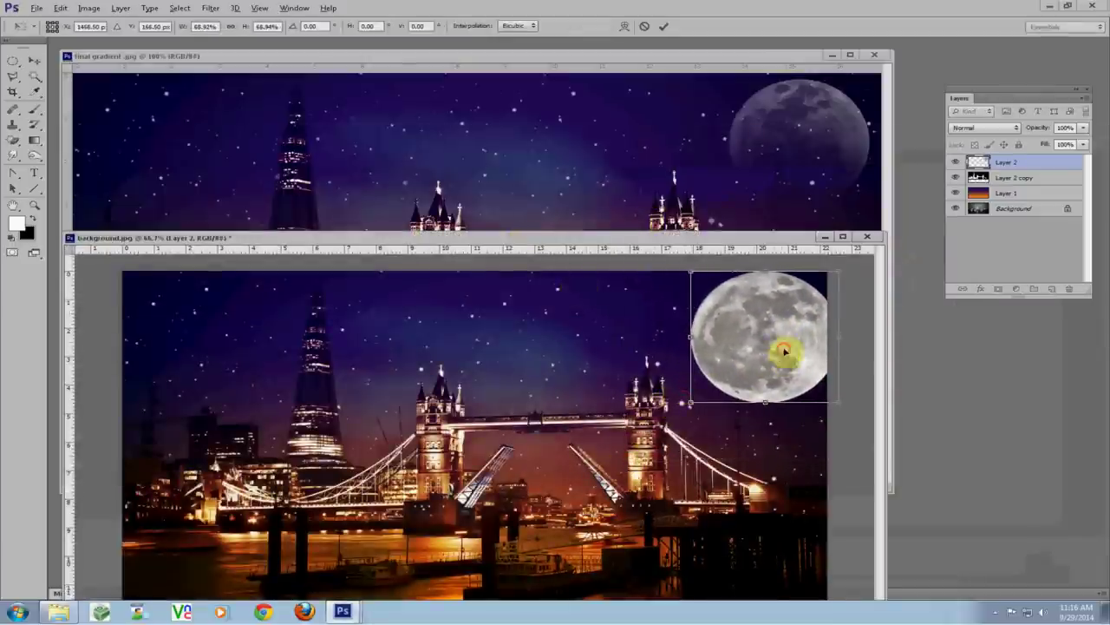
pyautogui.moveTo(841, 263); pyautogui.dragTo(762, 254)
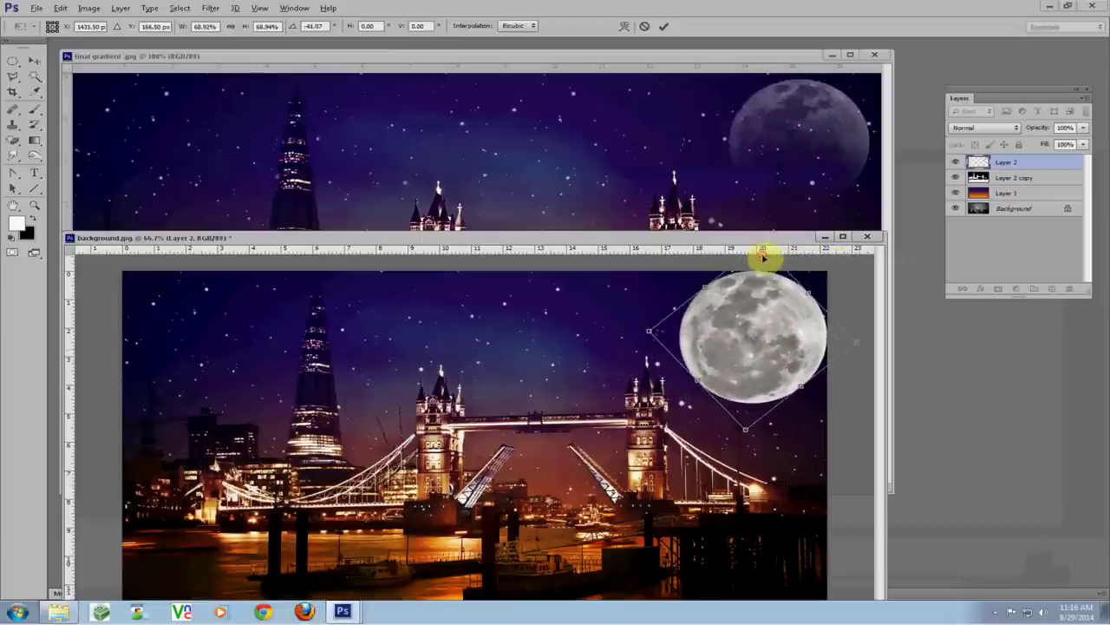
pyautogui.press('Return')
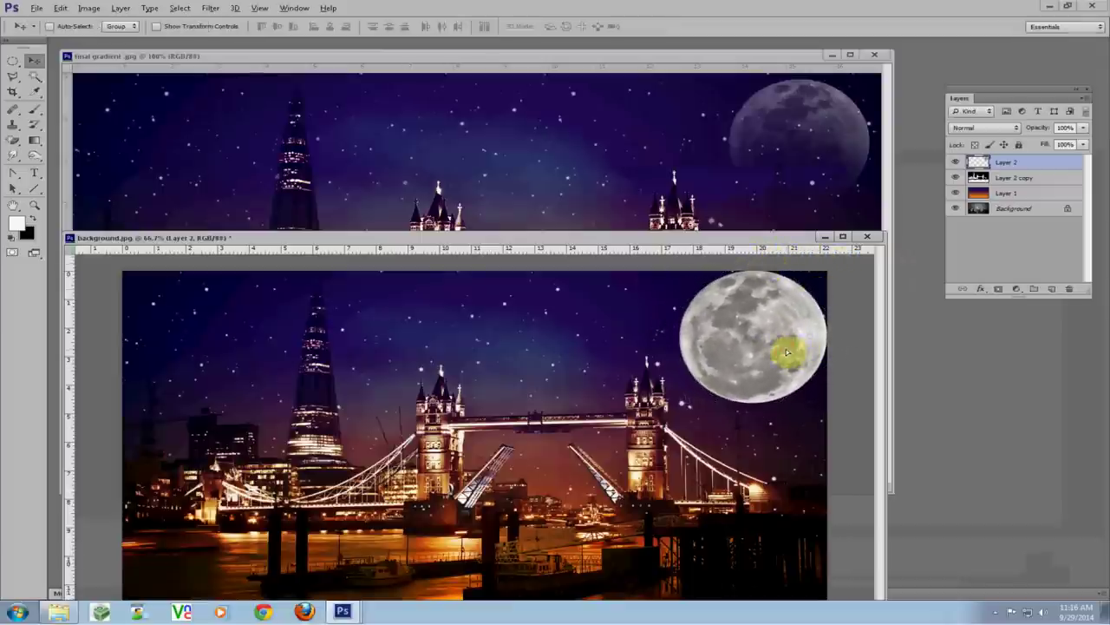
pyautogui.moveTo(787, 352); pyautogui.dragTo(785, 353)
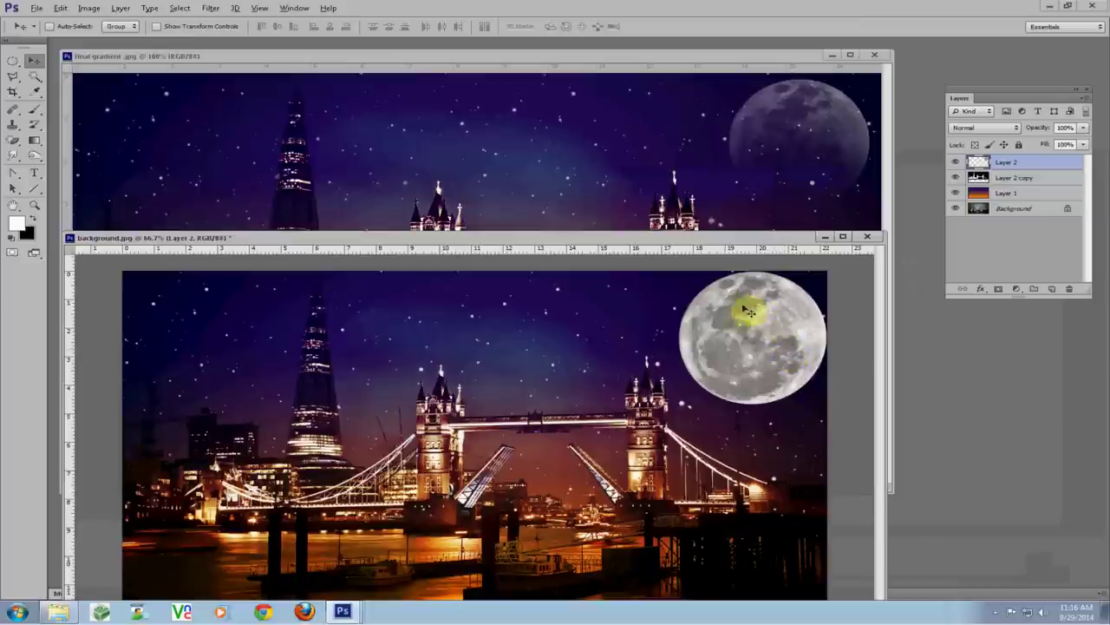
# - Set the moon layer to Screen blending with 44% opacity
pyautogui.click(984, 128)
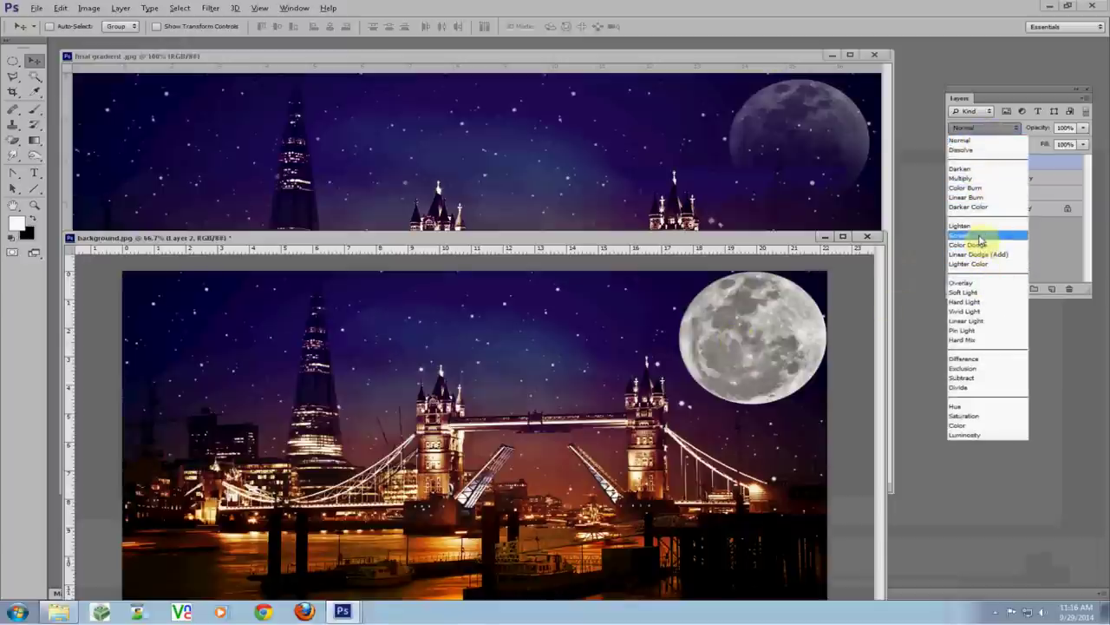
pyautogui.click(981, 236)
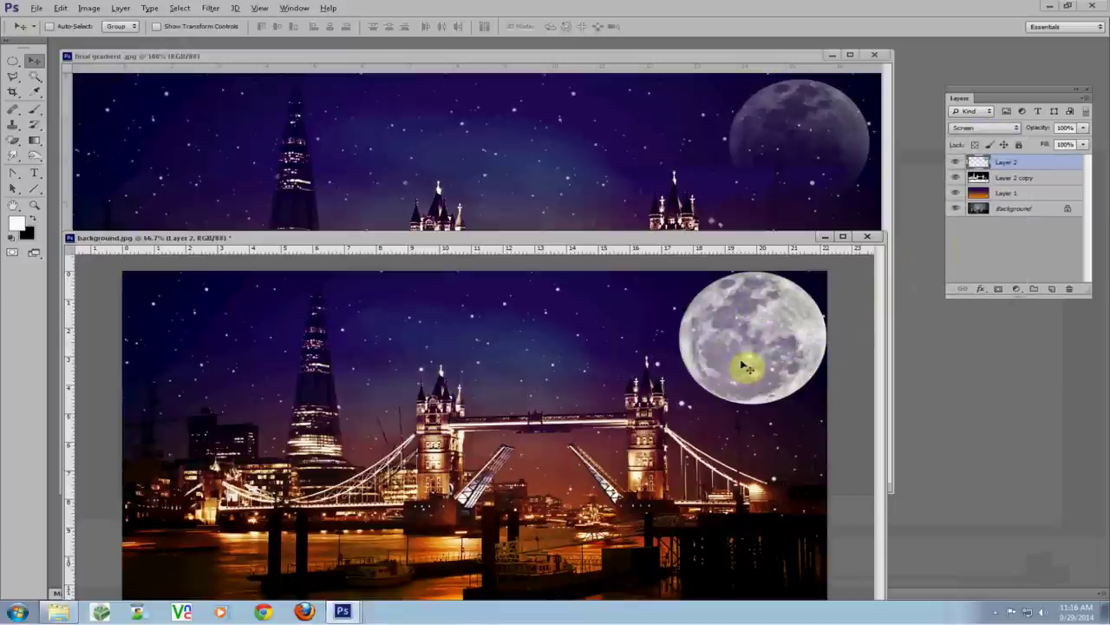
pyautogui.click(1084, 128)
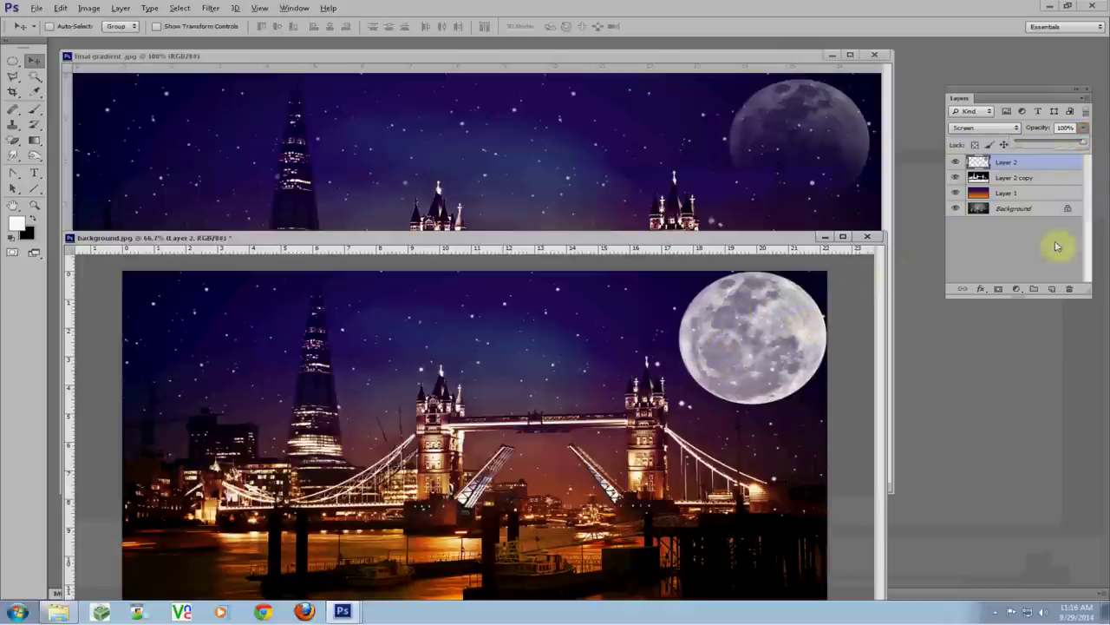
pyautogui.moveTo(1086, 148); pyautogui.dragTo(1047, 145)
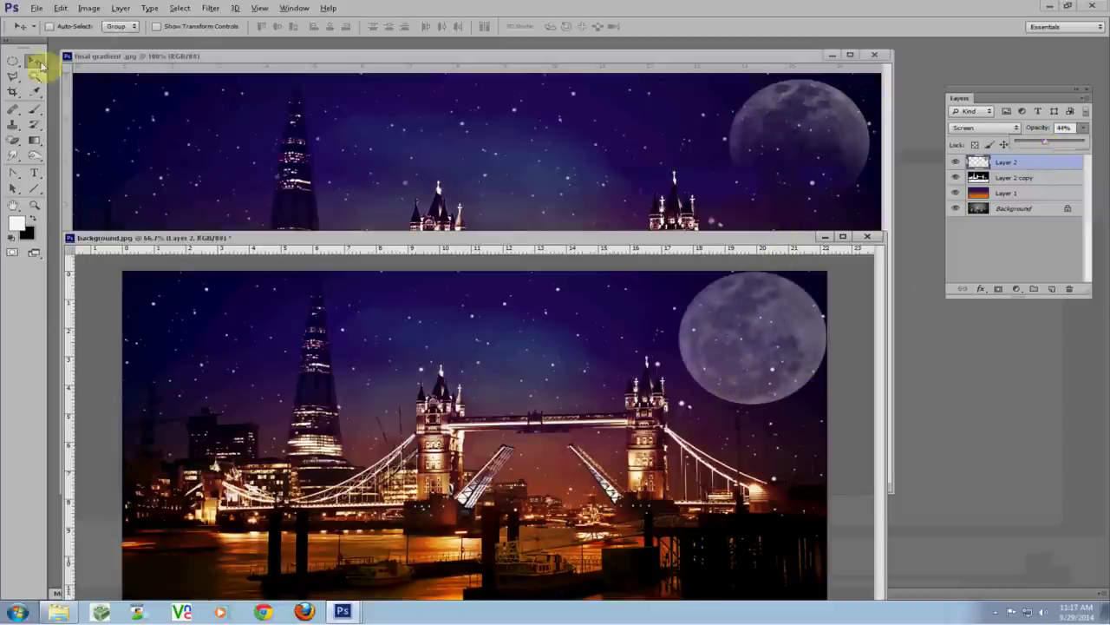
pyautogui.click(11, 80)
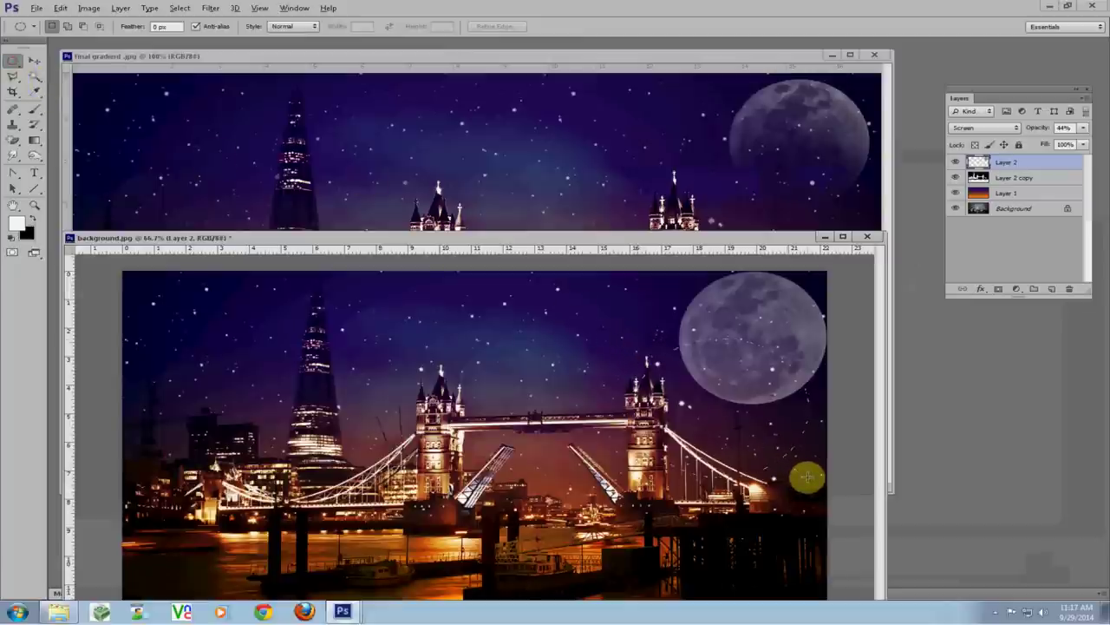
# - Delete an oval area over the moon's lower left using a 15 px feather
pyautogui.moveTo(645, 344); pyautogui.dragTo(806, 477)
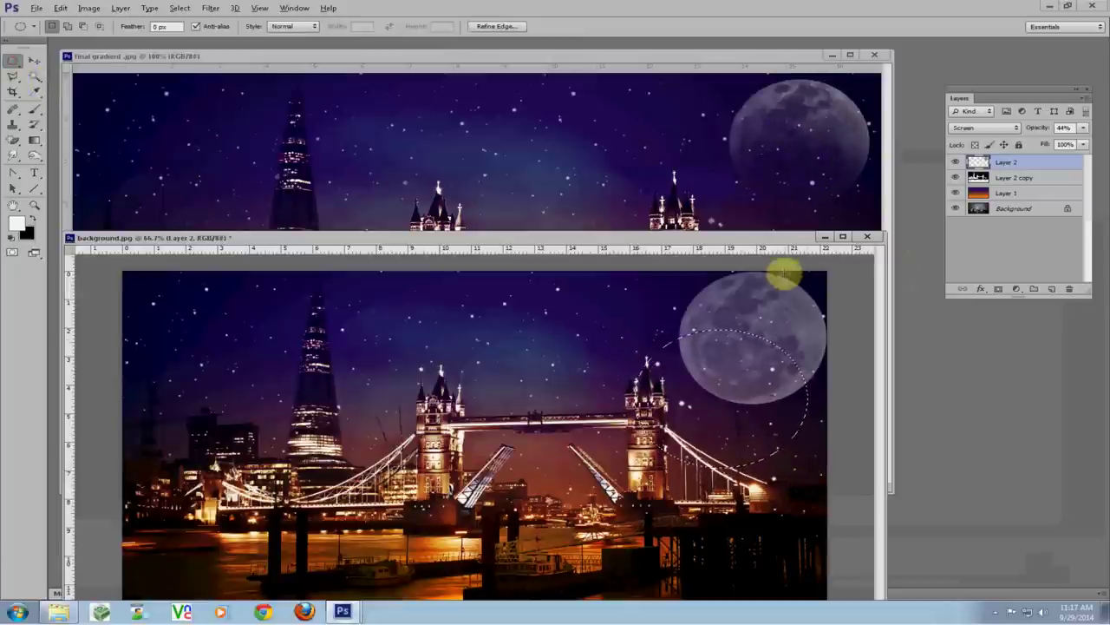
pyautogui.click(181, 8)
pyautogui.moveTo(225, 139)
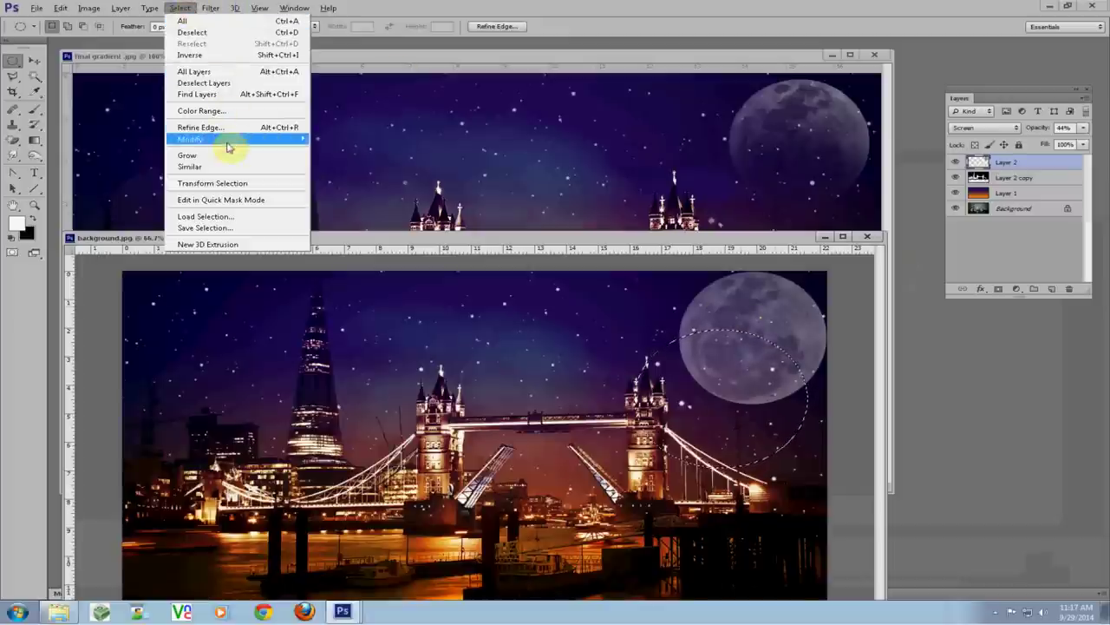
pyautogui.click(347, 184)
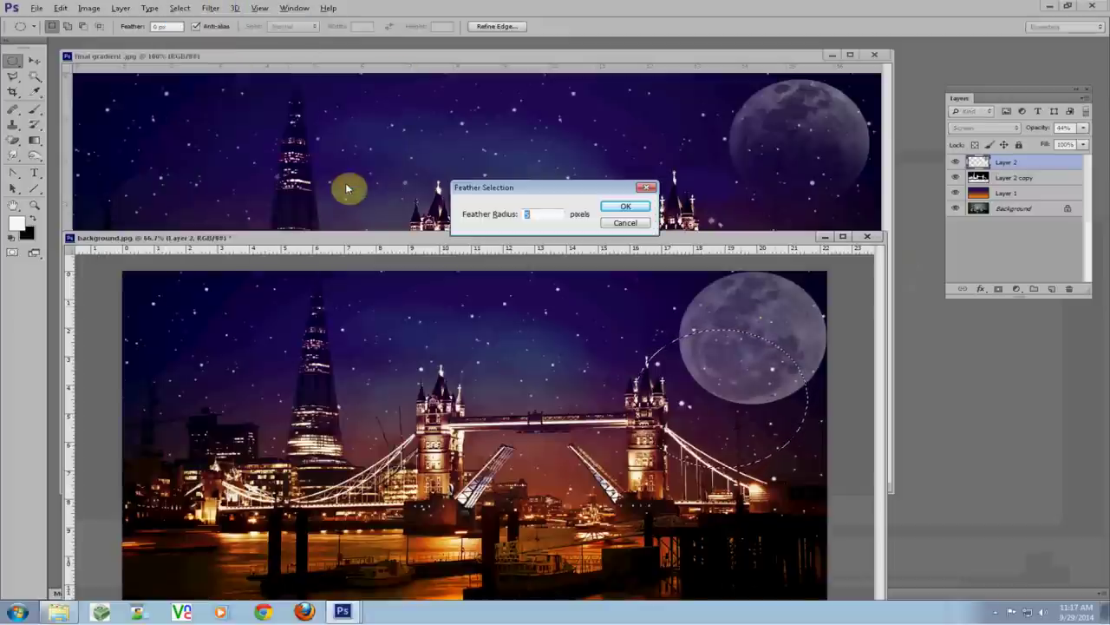
pyautogui.write('15')
pyautogui.press('Return')
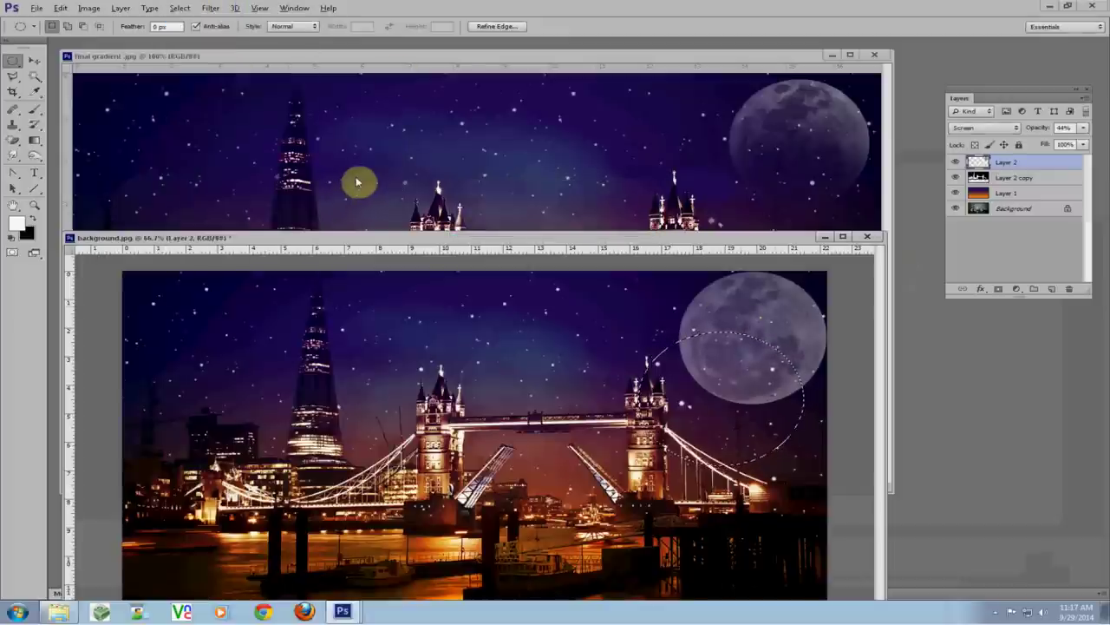
pyautogui.press('Delete')
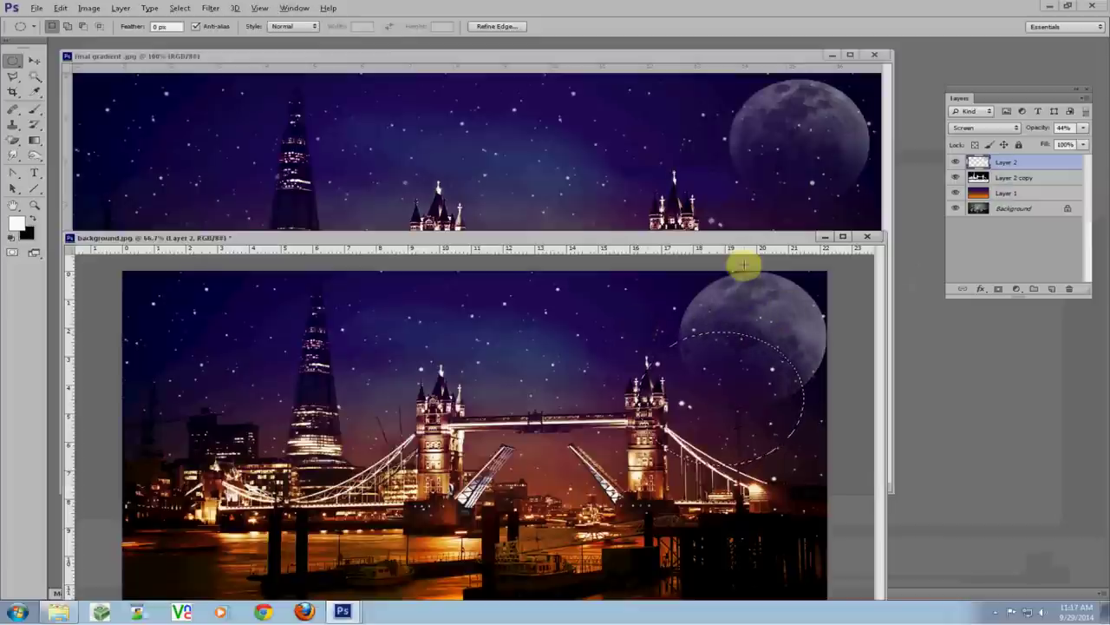
# - Deselect, then set the moon layer's fill to 55% and opacity to 41%
pyautogui.click(767, 329)
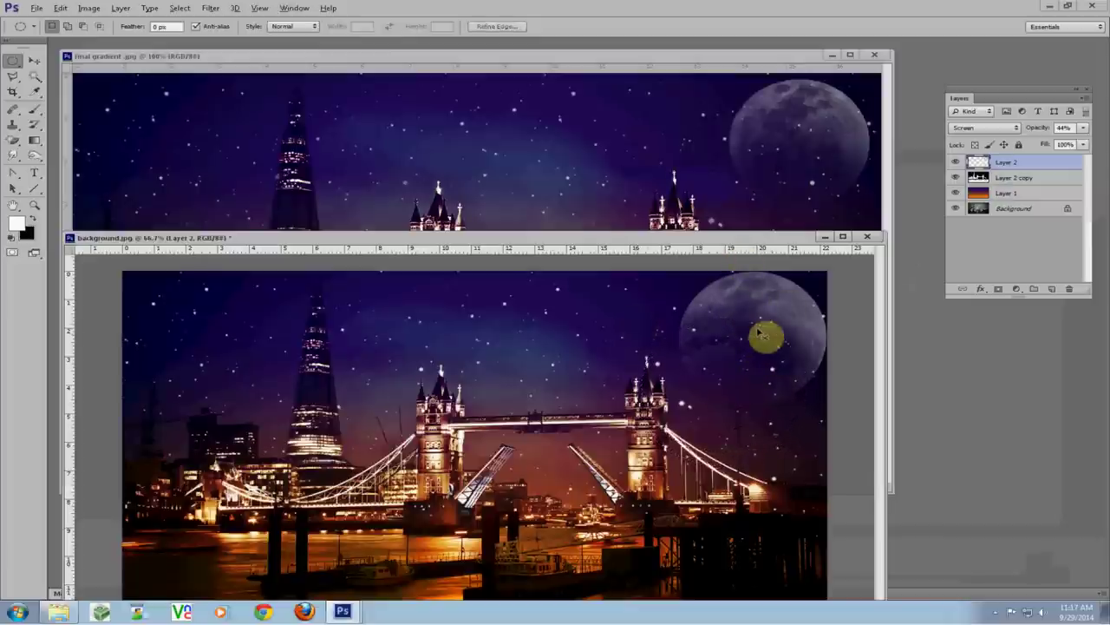
pyautogui.click(1083, 144)
pyautogui.moveTo(1064, 162); pyautogui.dragTo(1057, 163)
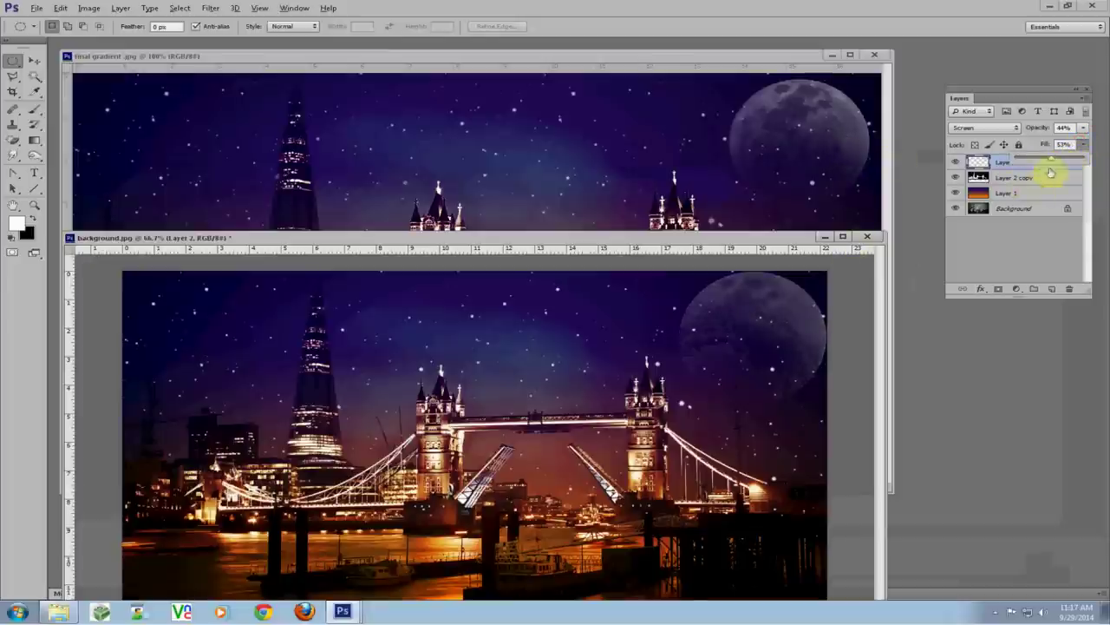
pyautogui.click(1081, 128)
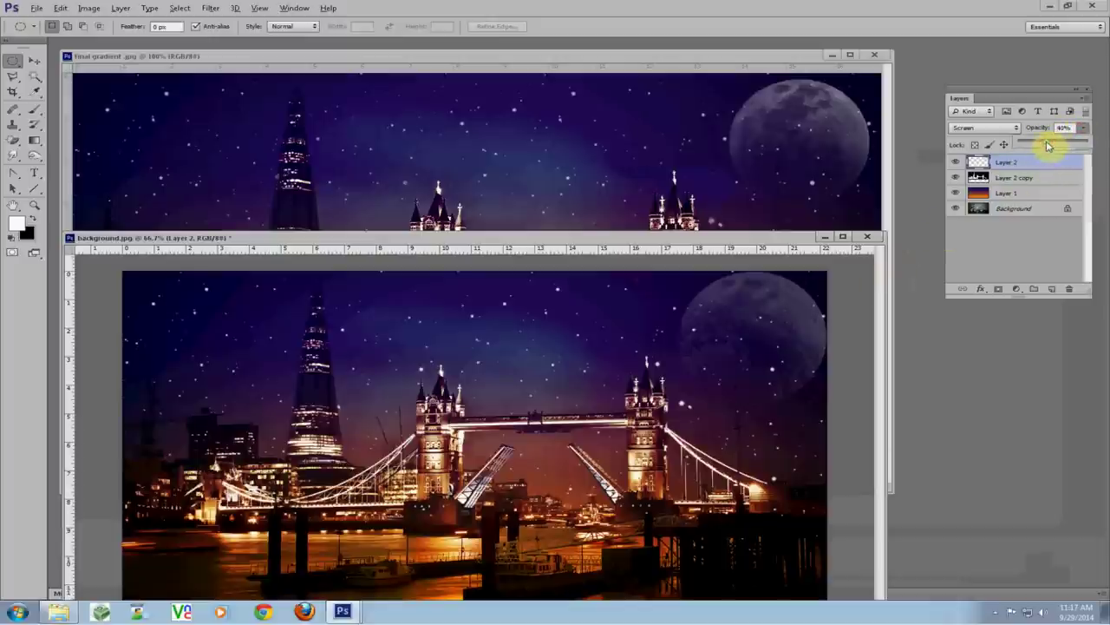
pyautogui.moveTo(1048, 145); pyautogui.dragTo(1050, 146)
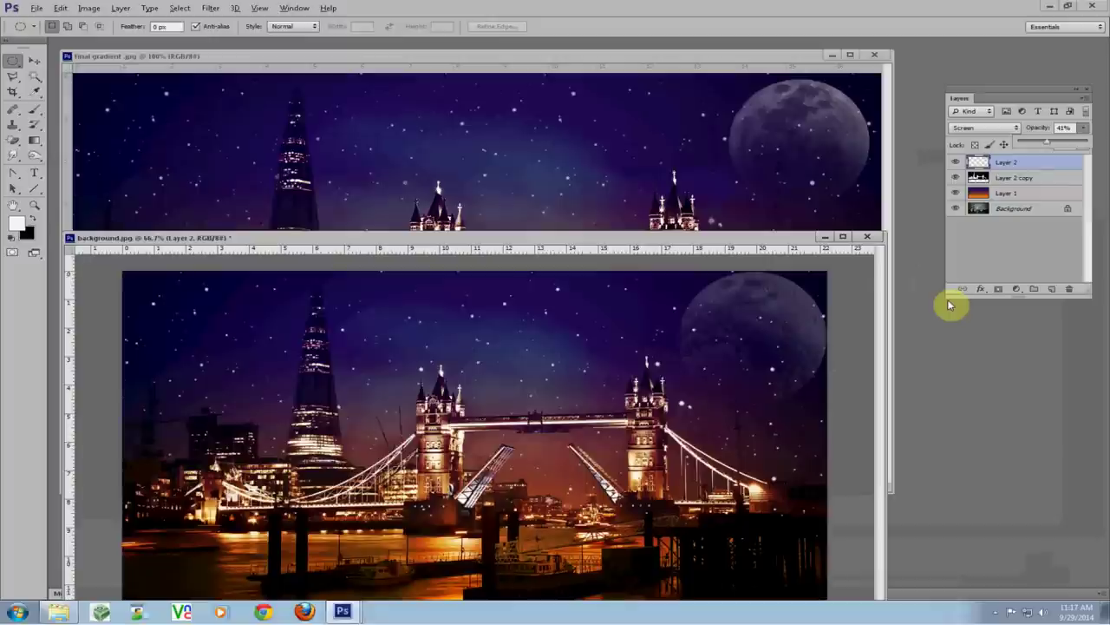
pyautogui.click(994, 611)
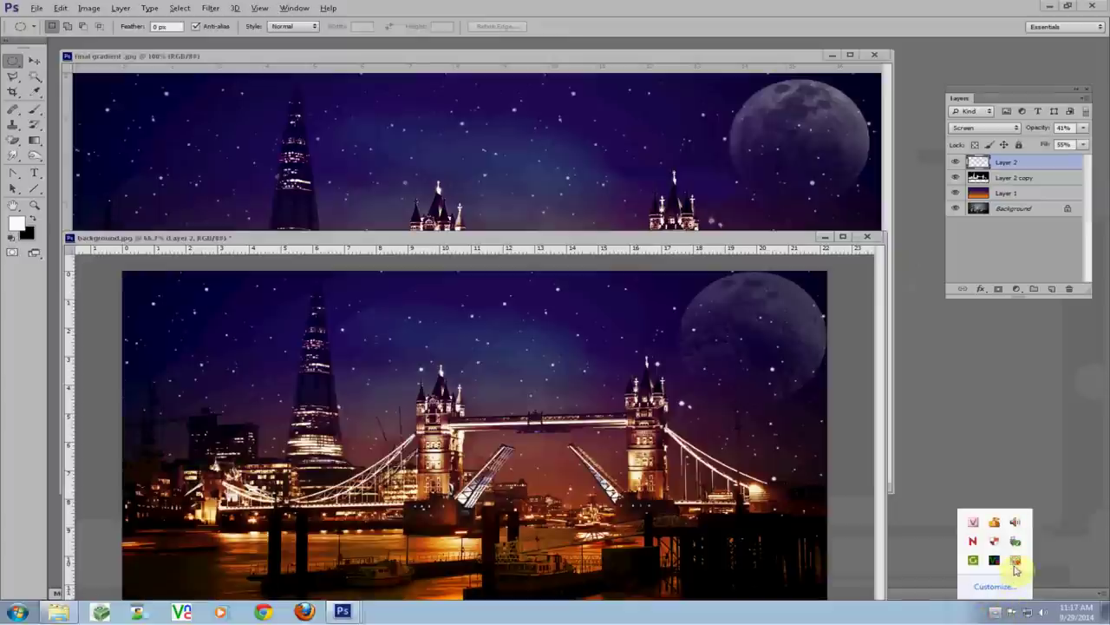
pyautogui.rightClick(1016, 566)
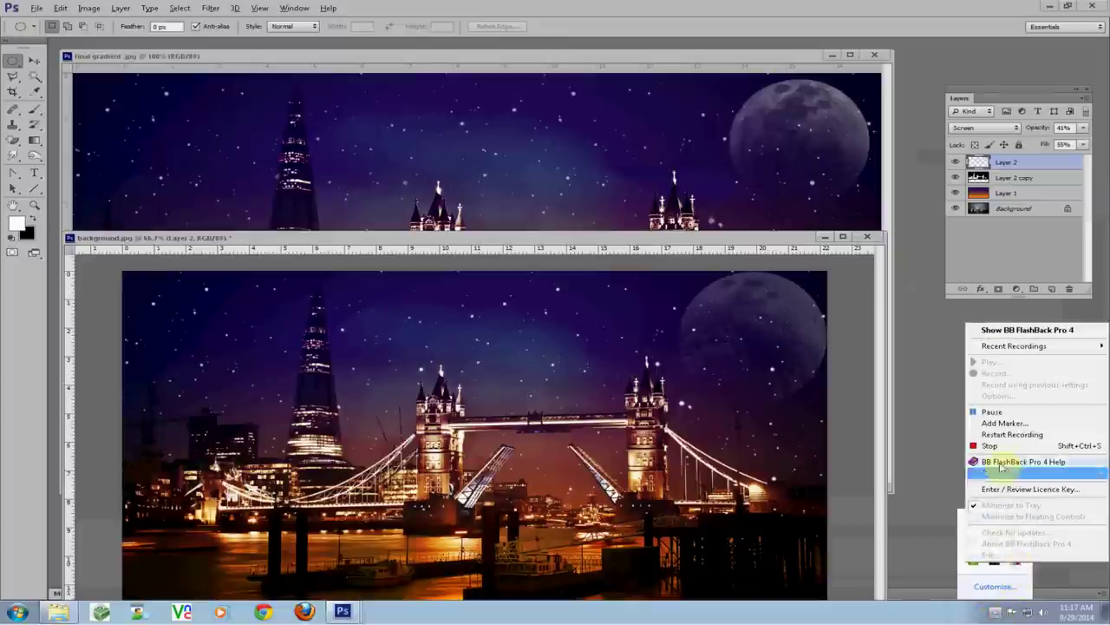